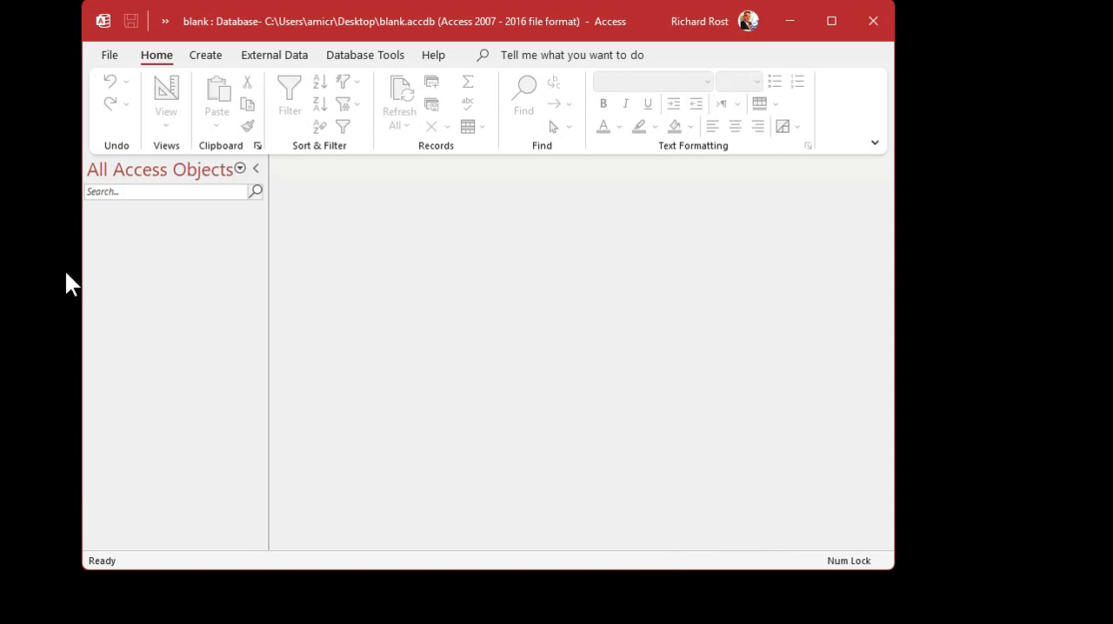
# Step: Open the source-DB database from the desktop and arrange its window side by side with the narrowed blank database window
pyautogui.moveTo(473, 25); pyautogui.dragTo(399, 27)
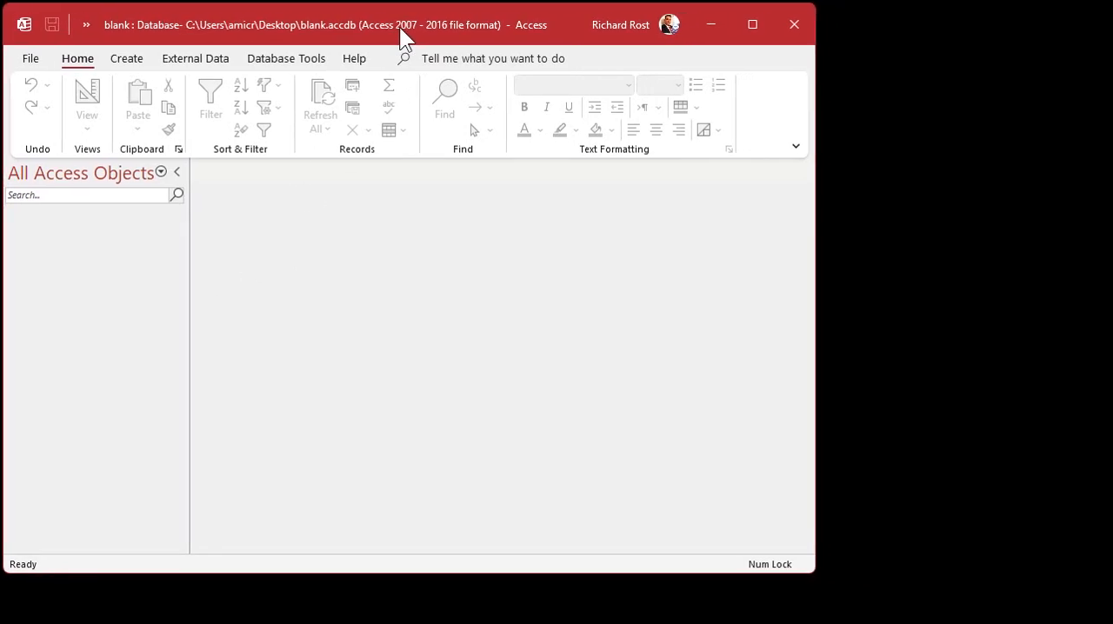
pyautogui.click(715, 25)
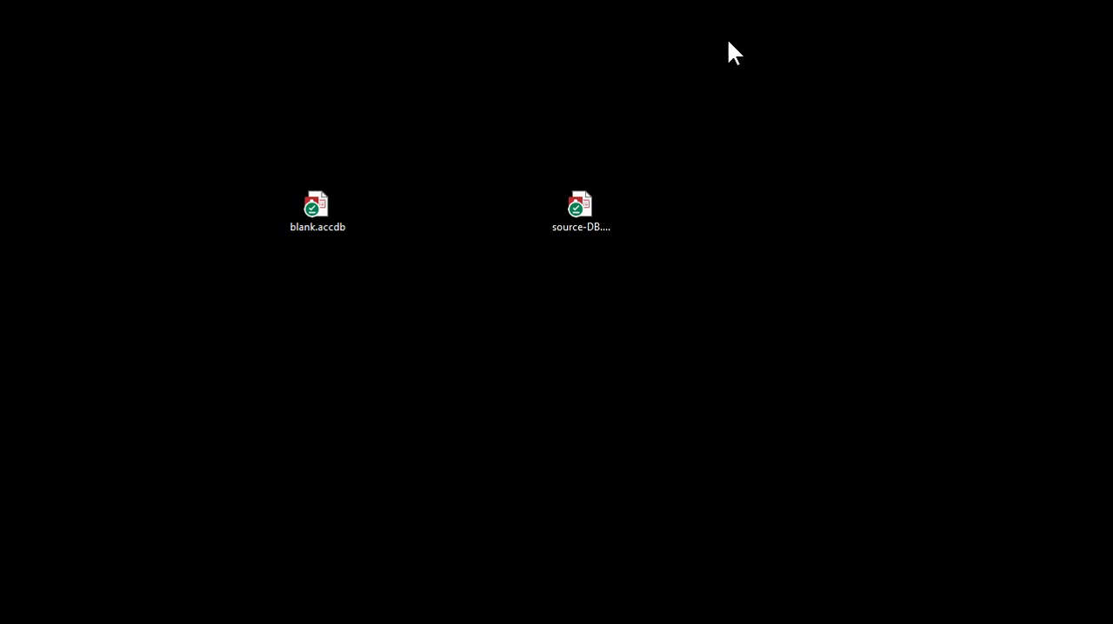
pyautogui.doubleClick(581, 206)
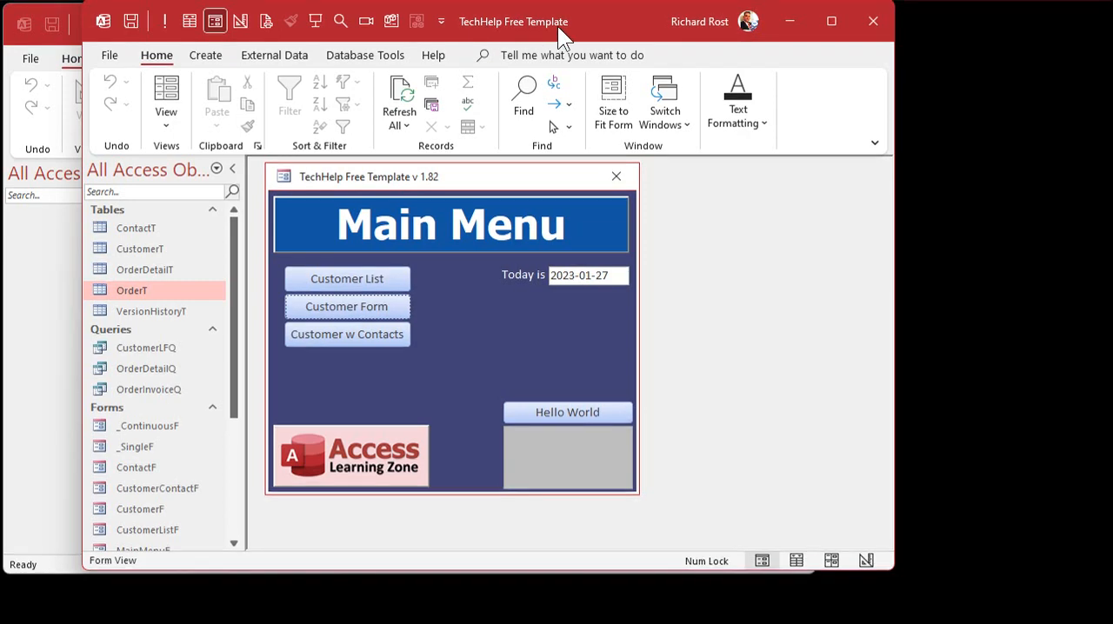
pyautogui.moveTo(558, 26); pyautogui.dragTo(924, 89)
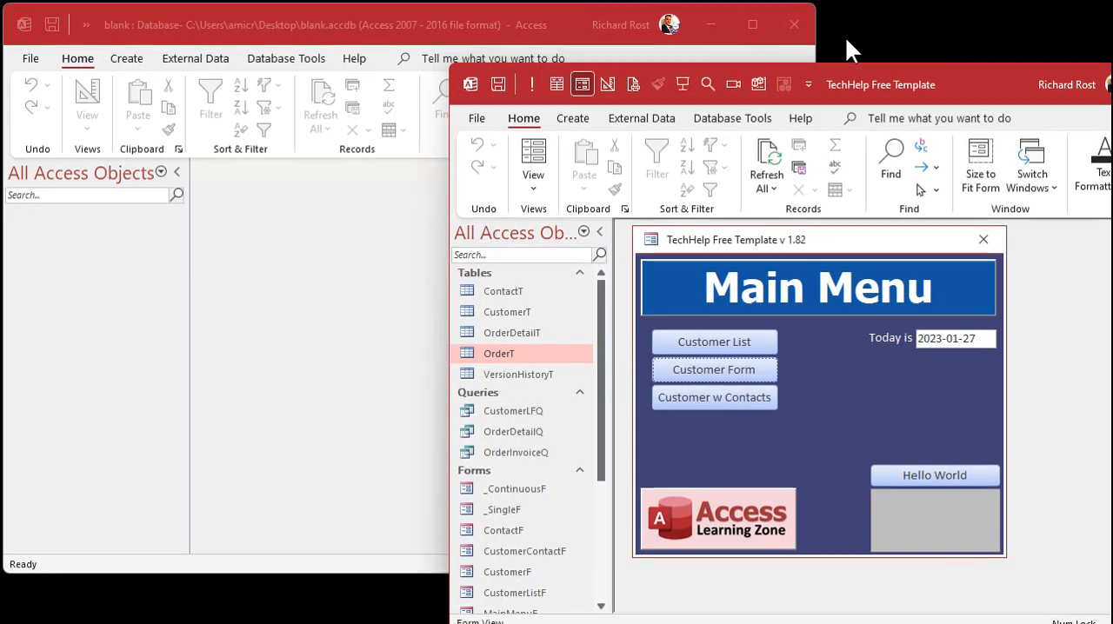
pyautogui.moveTo(815, 42); pyautogui.dragTo(468, 59)
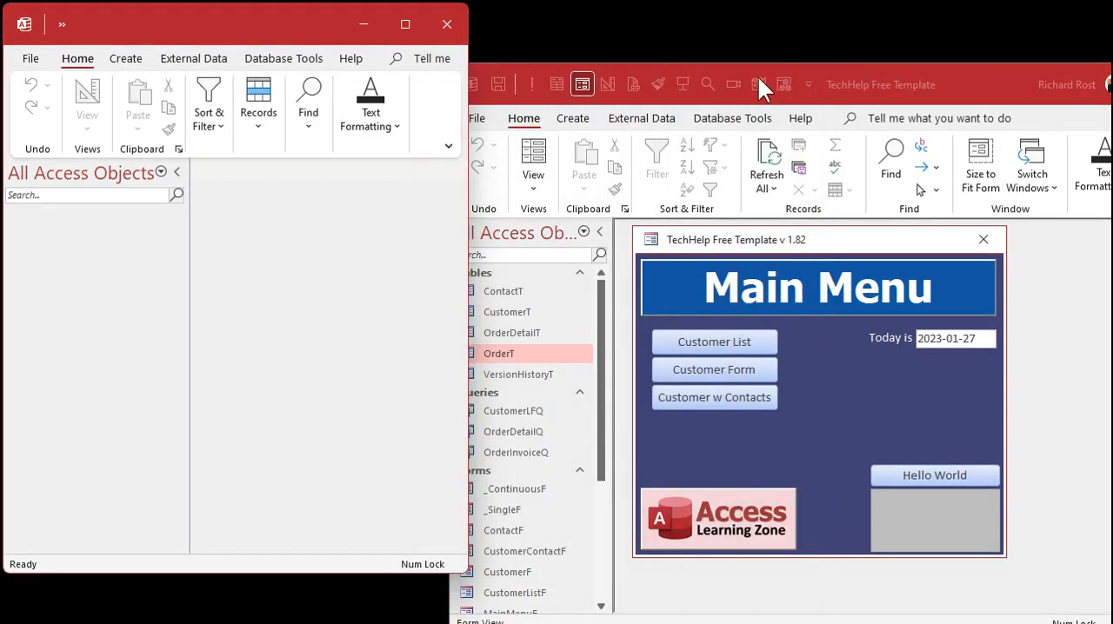
pyautogui.moveTo(856, 84); pyautogui.dragTo(892, 18)
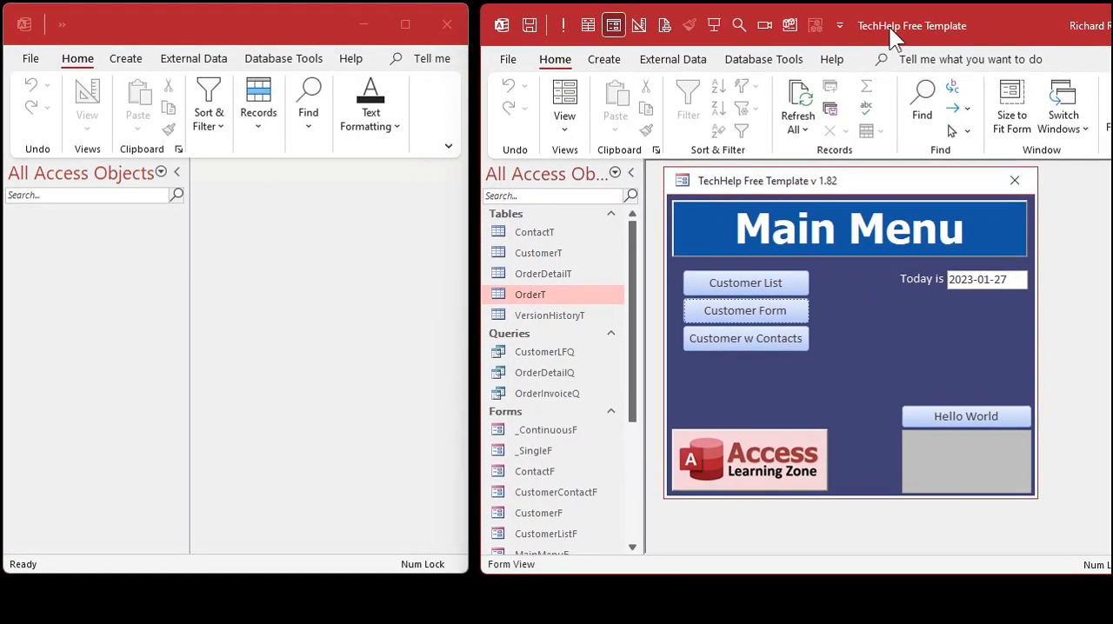
# Step: Copy the OrderT table, the _SingleF, CustomerF and MainMenuF forms, the CustR report and the GlobalMod module from the source database into the blank one
pyautogui.moveTo(533, 293); pyautogui.dragTo(91, 279)
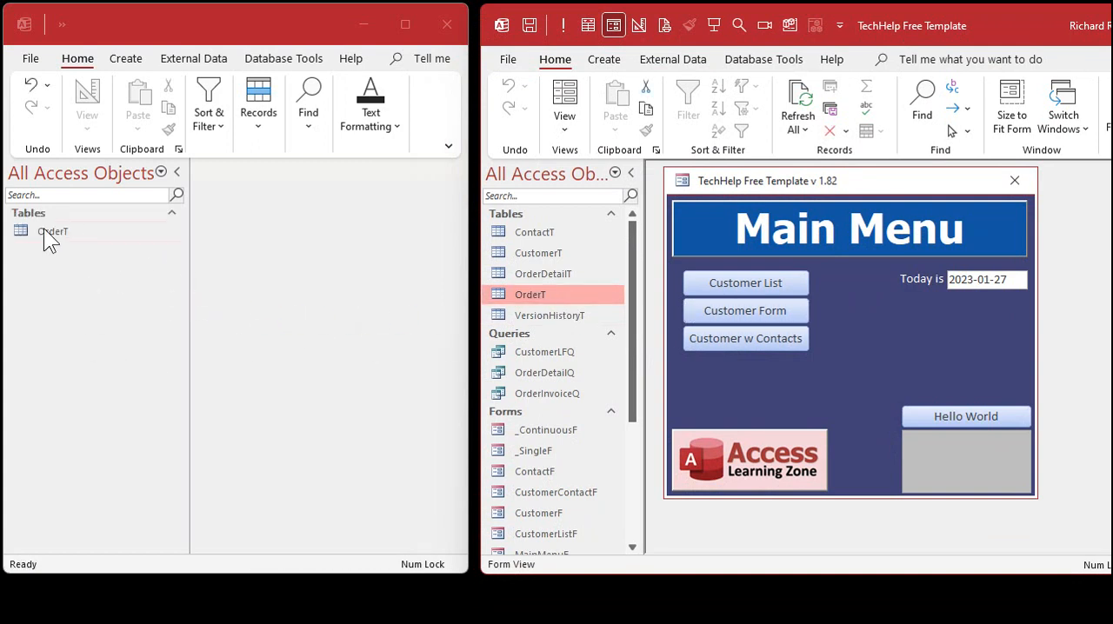
pyautogui.click(556, 370)
pyautogui.scroll(-2, 555, 369)
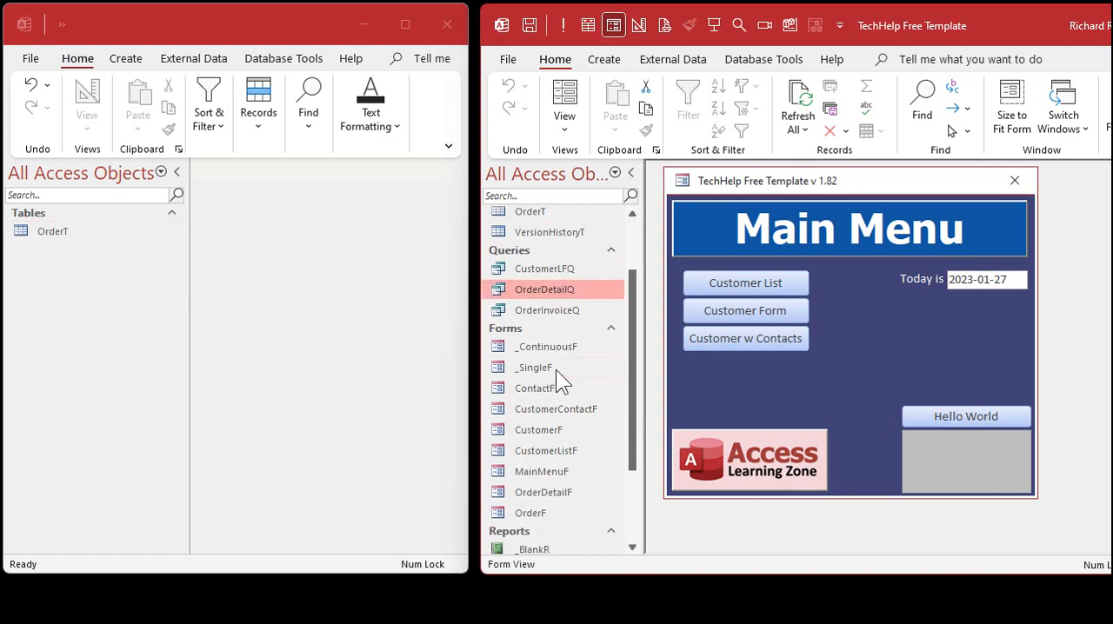
pyautogui.keyDown('shift'); pyautogui.click(553, 409); pyautogui.keyUp('shift')
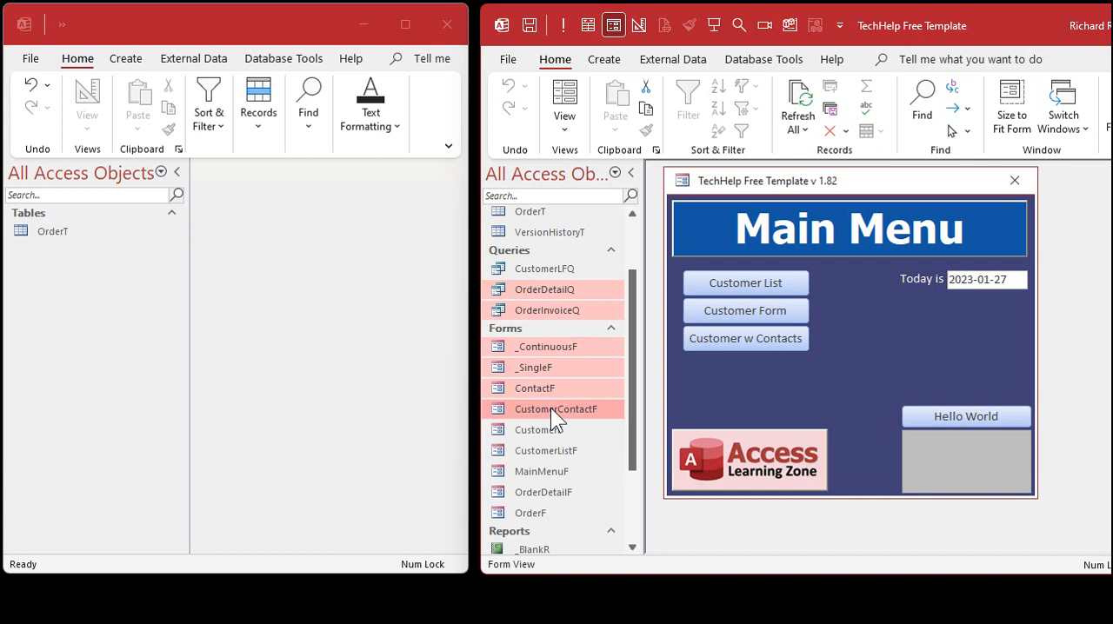
pyautogui.click(551, 365)
pyautogui.keyDown('ctrl'); pyautogui.click(548, 429); pyautogui.keyUp('ctrl')
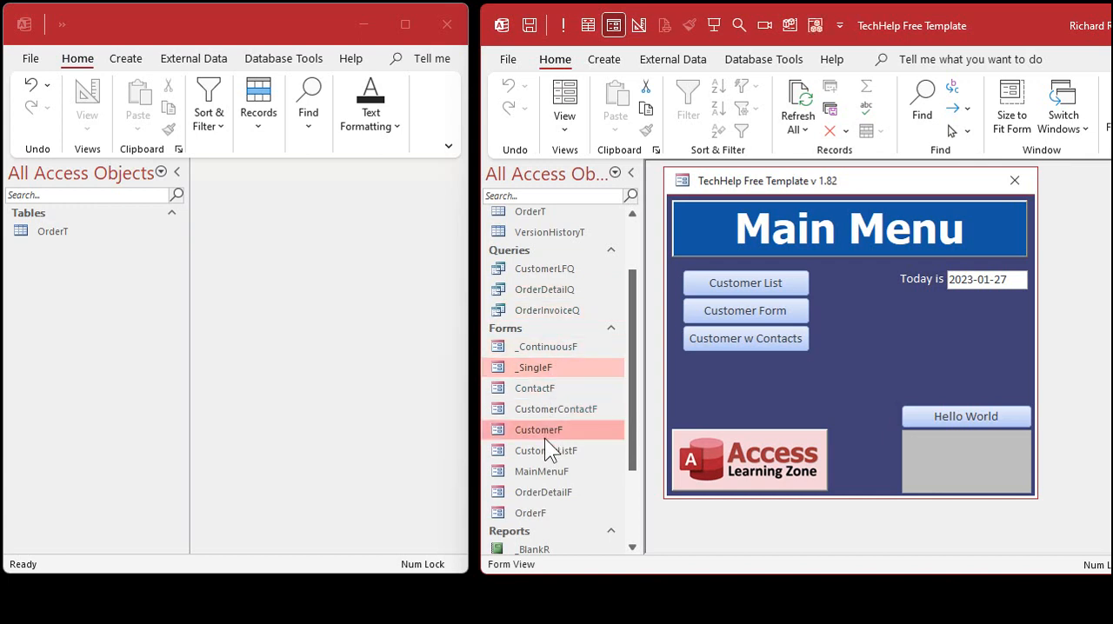
pyautogui.keyDown('ctrl'); pyautogui.click(535, 470); pyautogui.keyUp('ctrl')
pyautogui.scroll(-2, 557, 424)
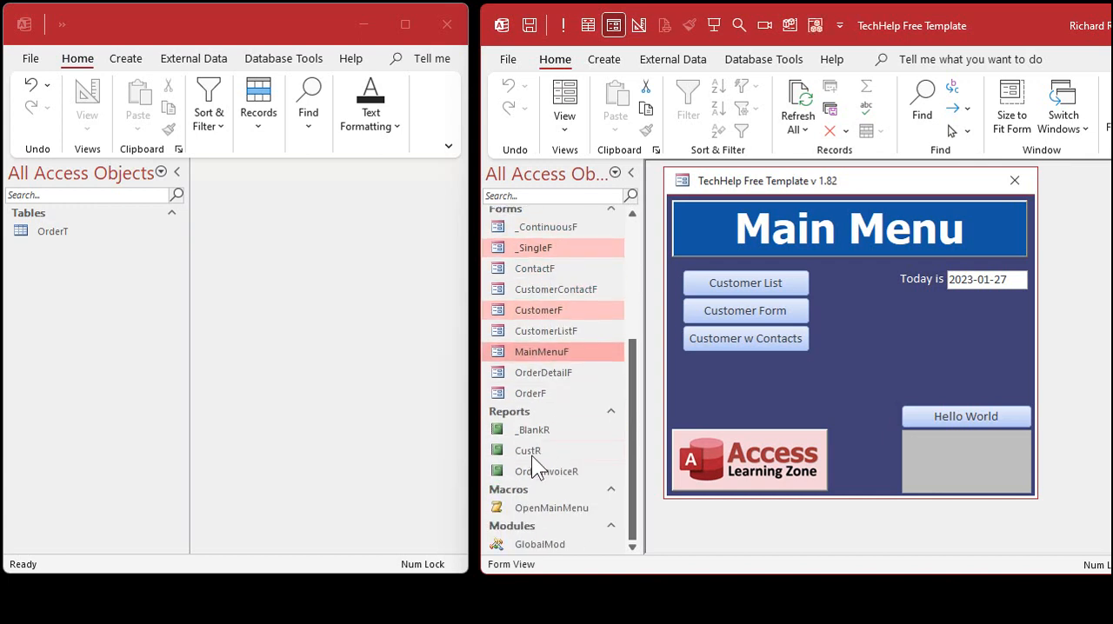
pyautogui.keyDown('ctrl'); pyautogui.click(533, 451); pyautogui.keyUp('ctrl')
pyautogui.keyDown('ctrl'); pyautogui.click(546, 548); pyautogui.keyUp('ctrl')
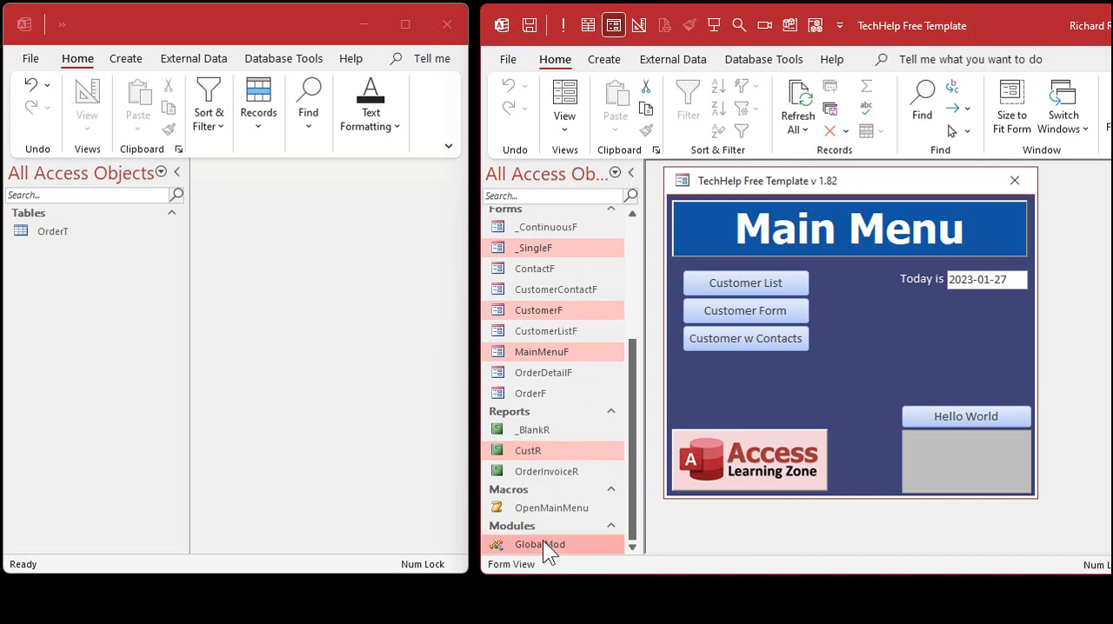
pyautogui.moveTo(542, 545); pyautogui.dragTo(98, 322)
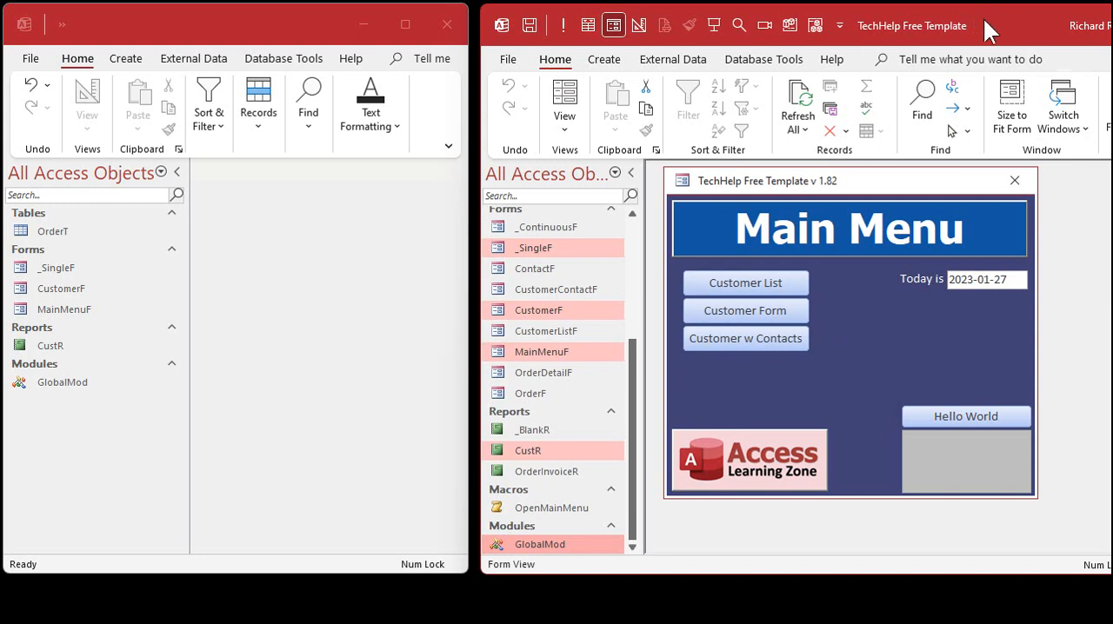
# Step: Close the source database and delete all the copied objects from the blank database
pyautogui.click(1112, 25)
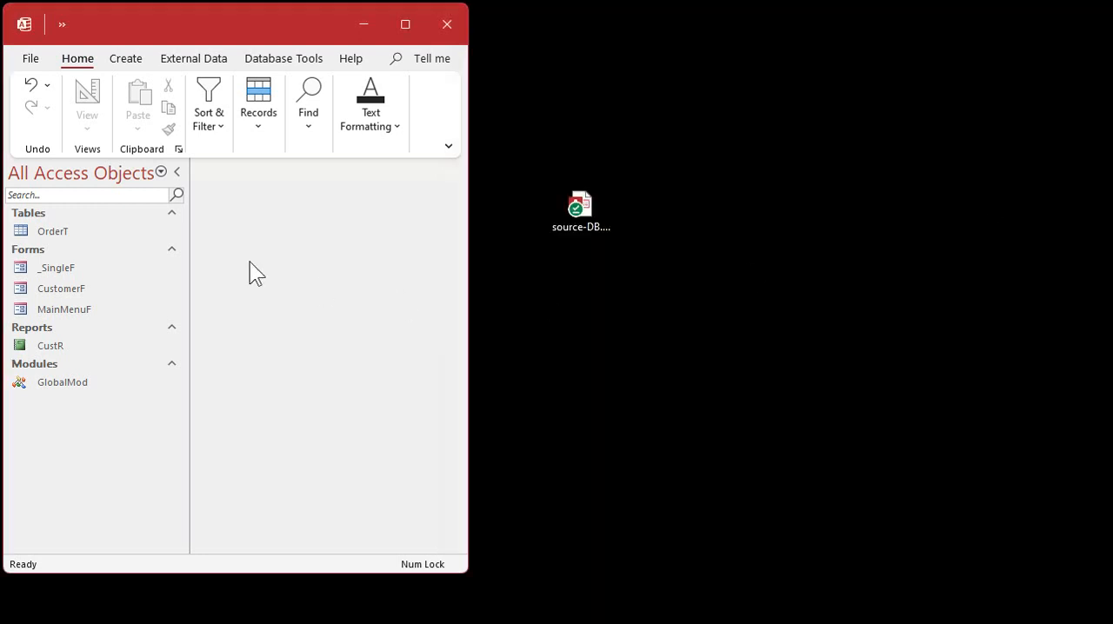
pyautogui.click(68, 233)
pyautogui.keyDown('shift'); pyautogui.click(65, 384); pyautogui.keyUp('shift')
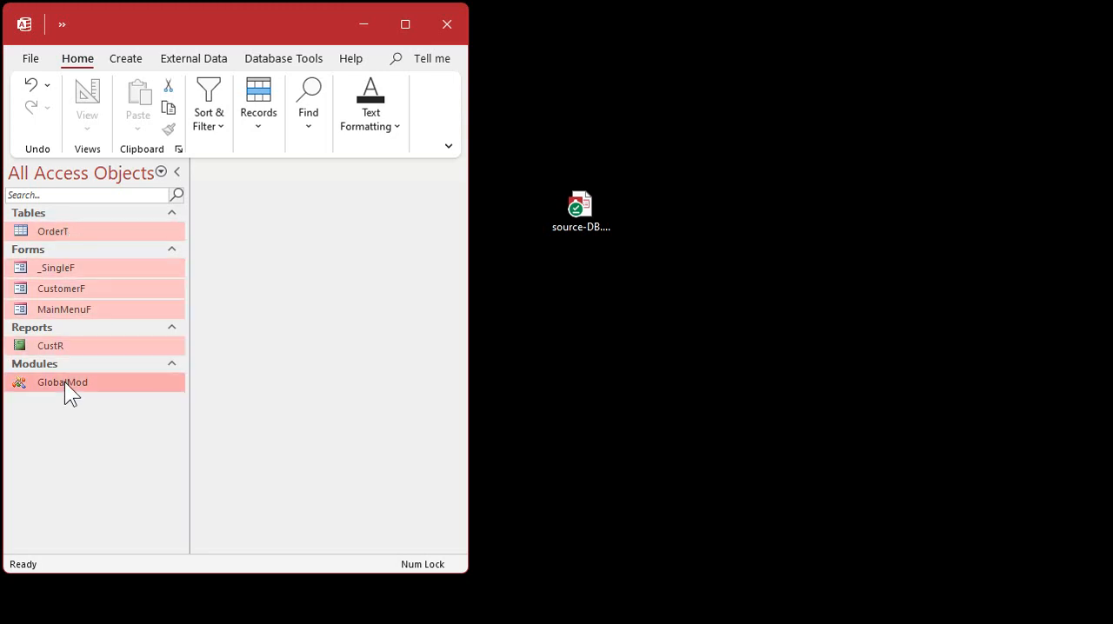
pyautogui.press('Delete')
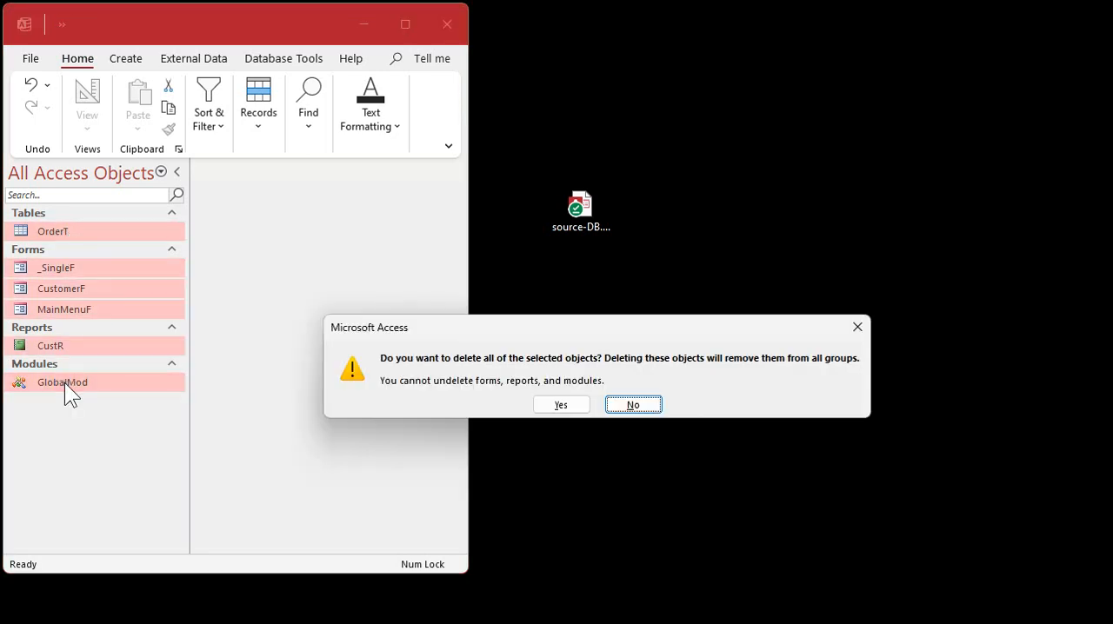
pyautogui.click(569, 401)
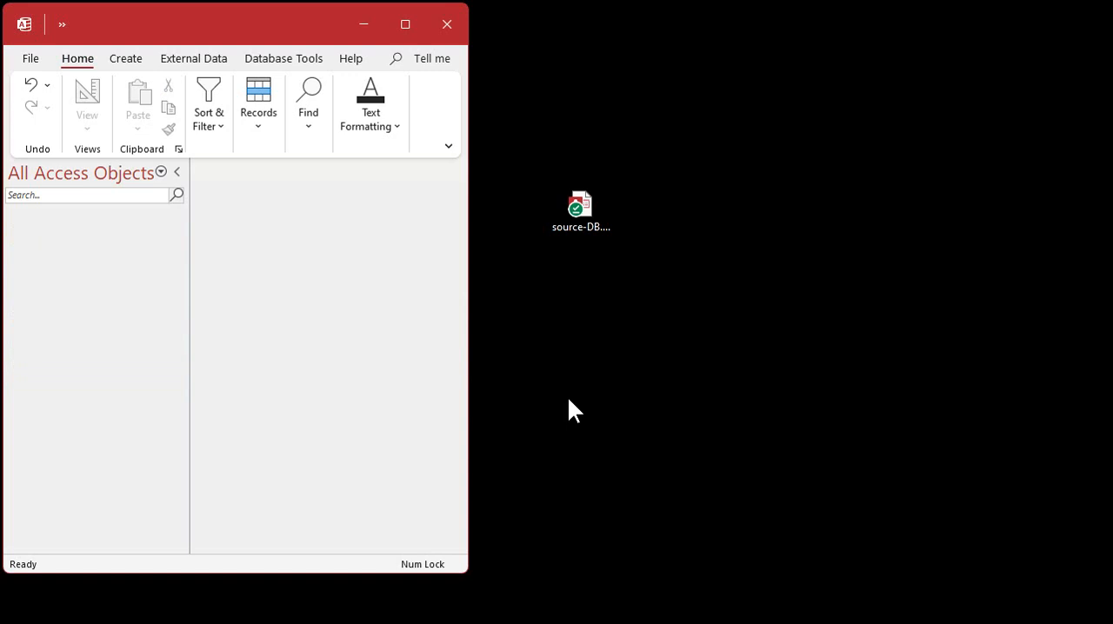
# Step: Enlarge the blank database window and start an import of external data from another Access database
pyautogui.moveTo(464, 574); pyautogui.dragTo(1106, 616)
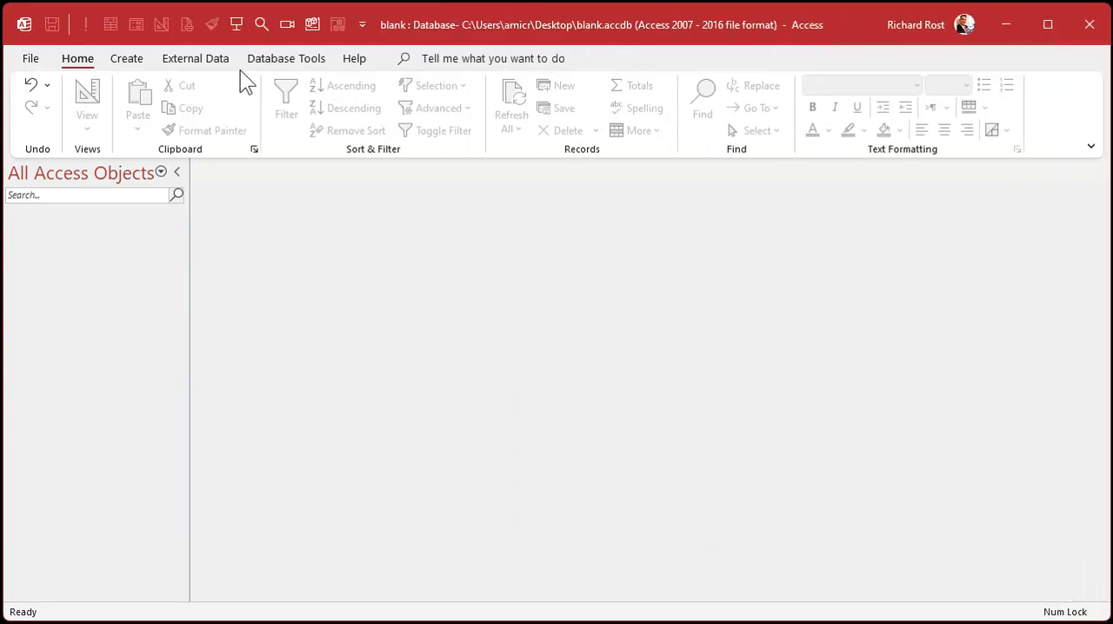
pyautogui.click(213, 59)
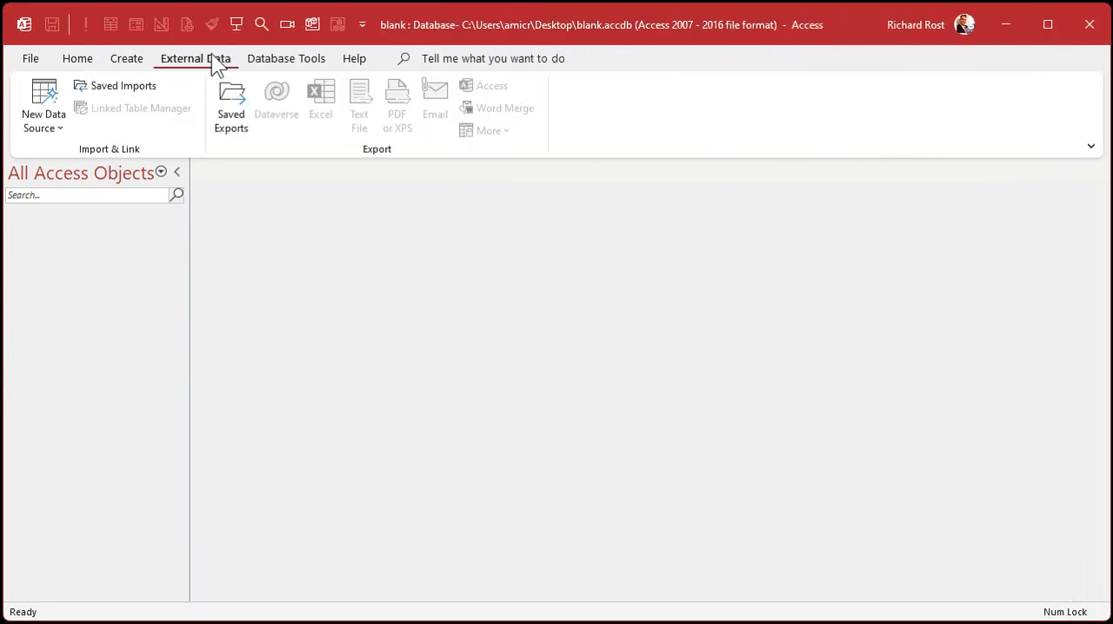
pyautogui.click(30, 128)
pyautogui.moveTo(54, 215)
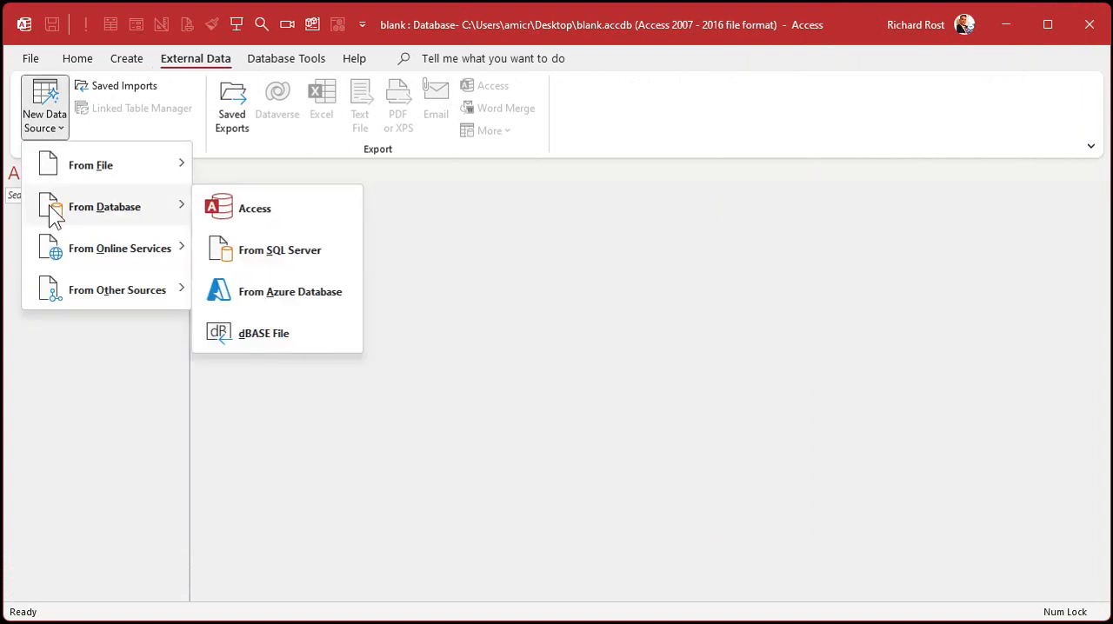
pyautogui.click(292, 217)
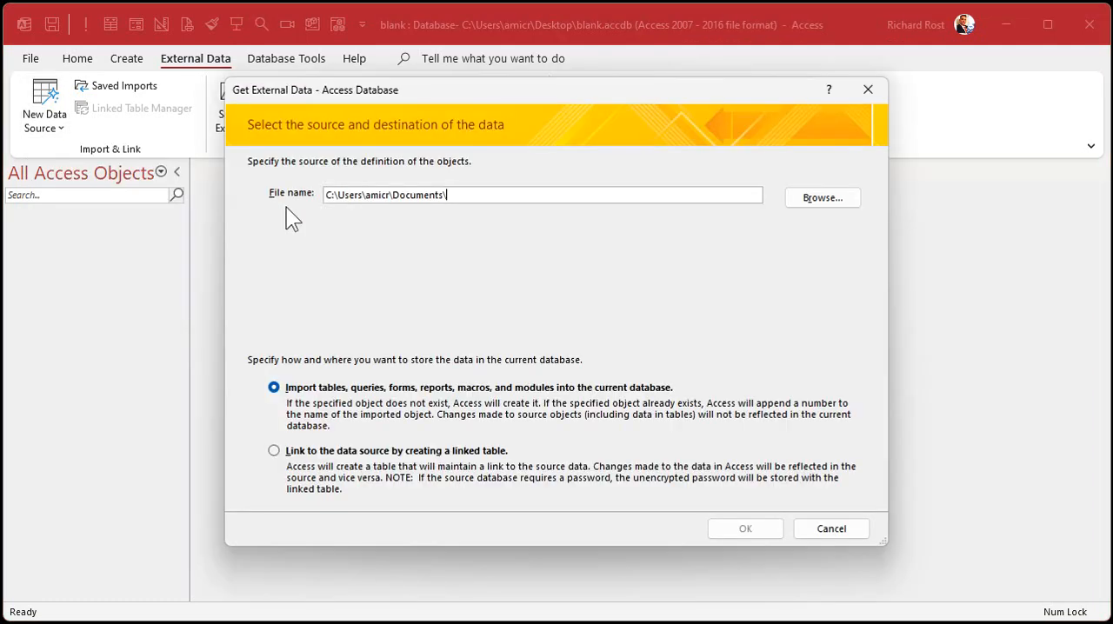
# Step: Choose source-DB.accdb on the Desktop as the source and proceed with importing its objects into the current database
pyautogui.click(825, 200)
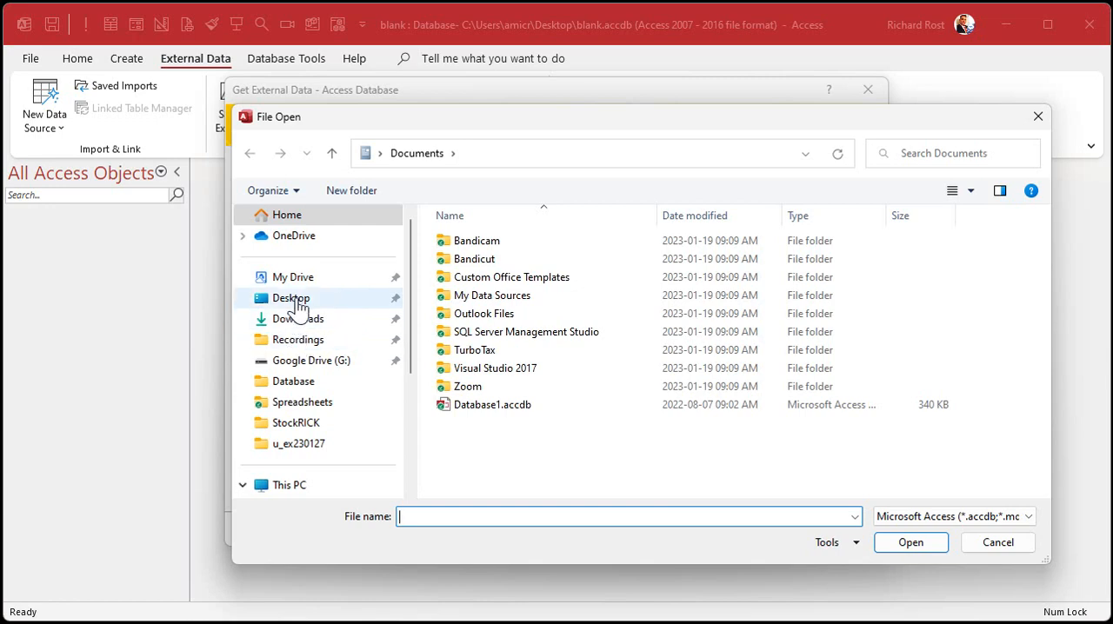
pyautogui.click(294, 301)
pyautogui.scroll(-10, 532, 361)
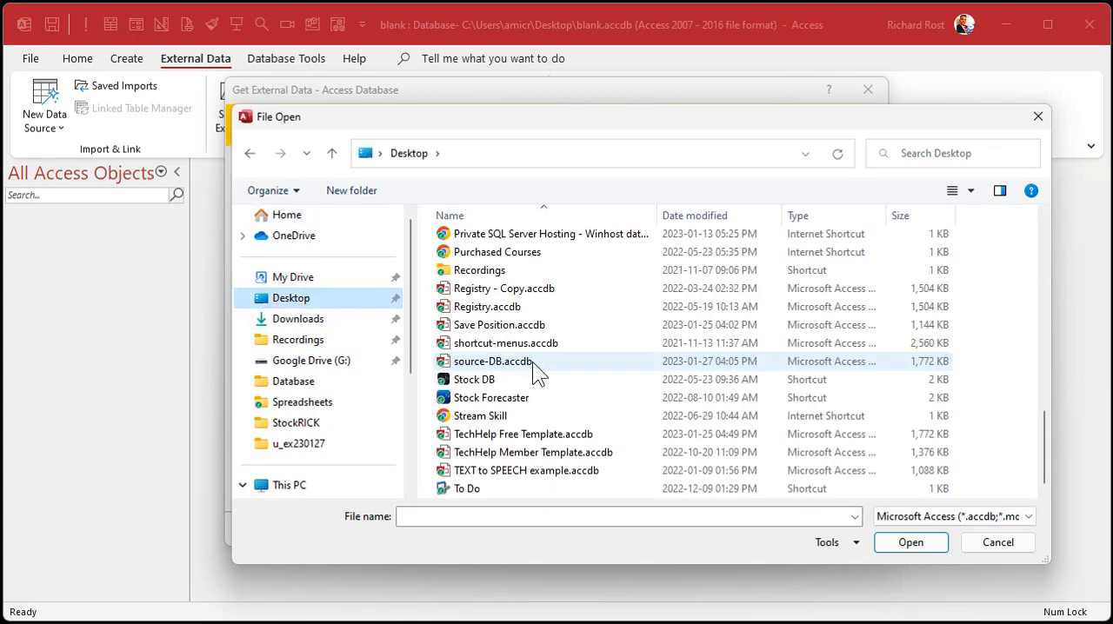
pyautogui.click(490, 362)
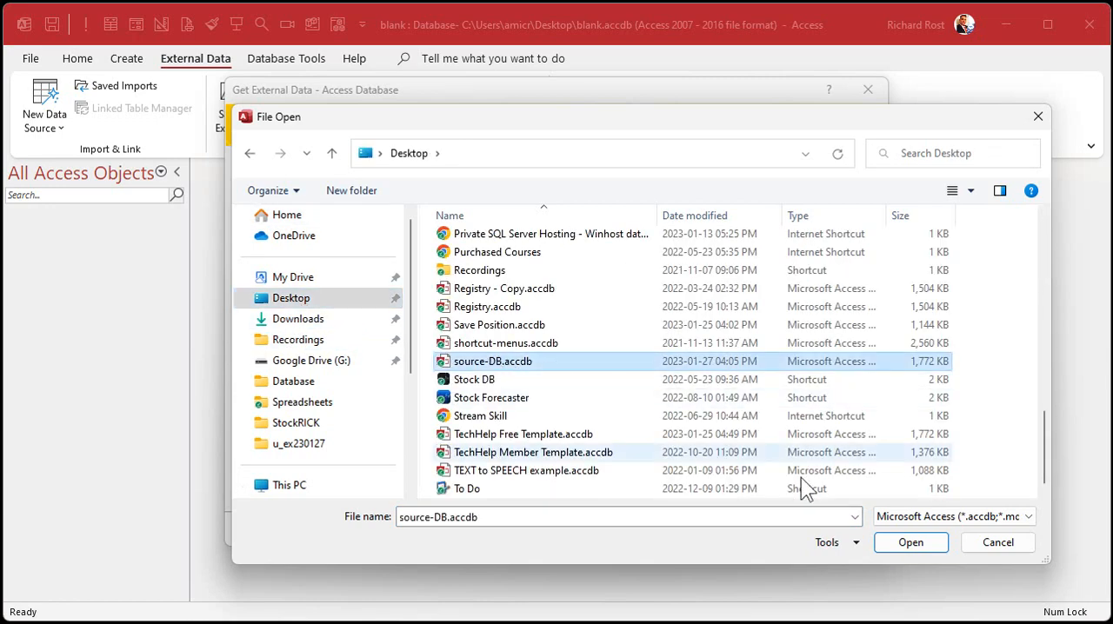
pyautogui.click(922, 548)
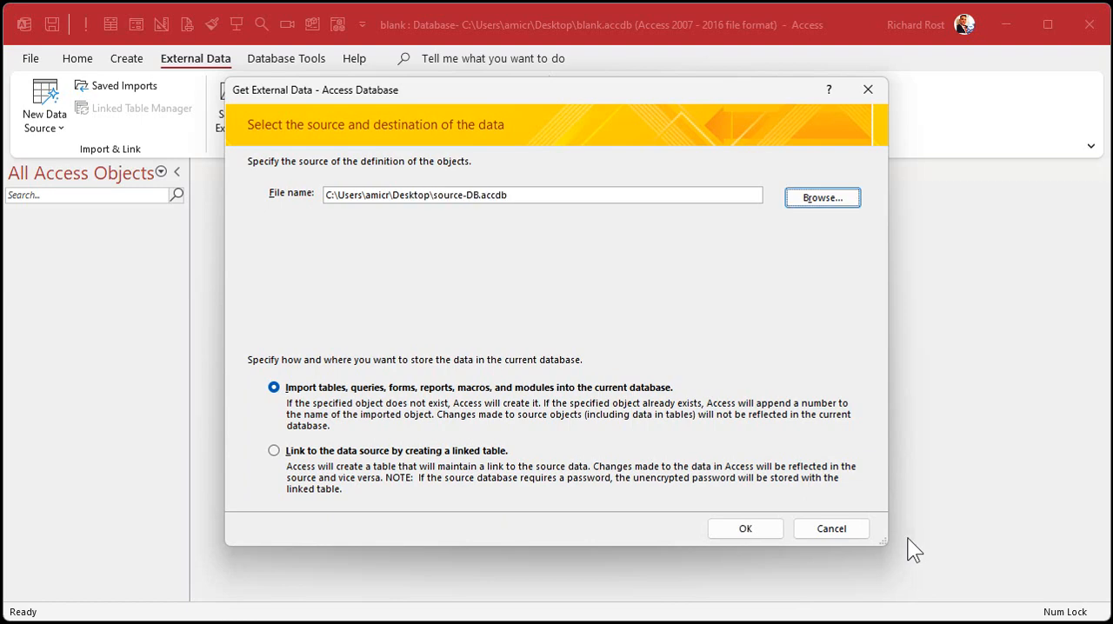
pyautogui.click(745, 529)
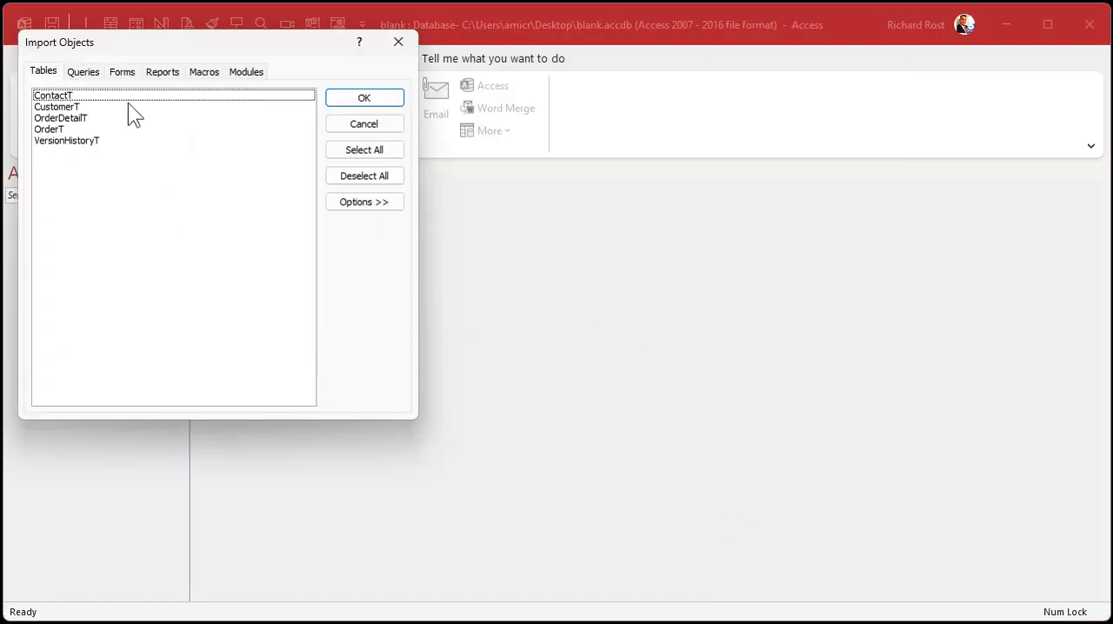
pyautogui.moveTo(148, 41); pyautogui.dragTo(405, 108)
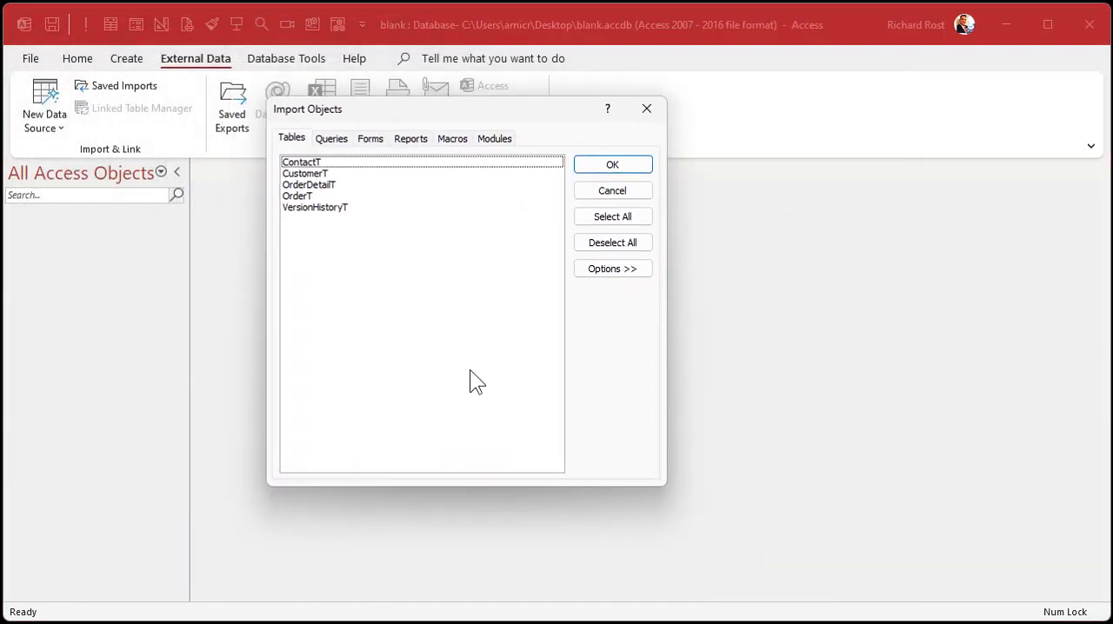
pyautogui.click(342, 174)
pyautogui.click(340, 163)
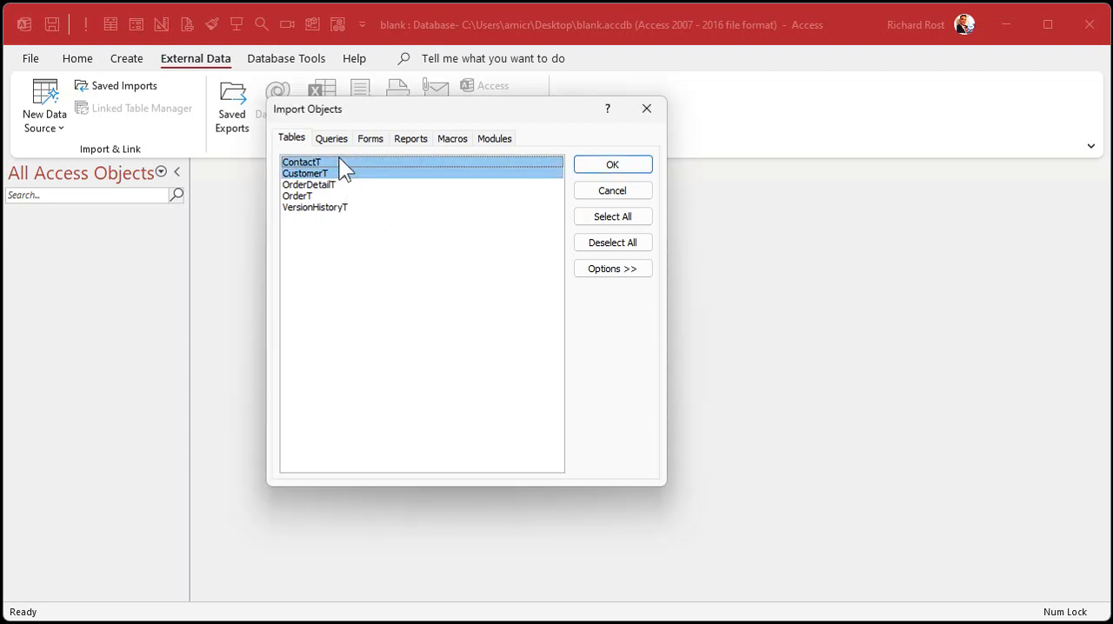
pyautogui.click(606, 222)
pyautogui.click(613, 242)
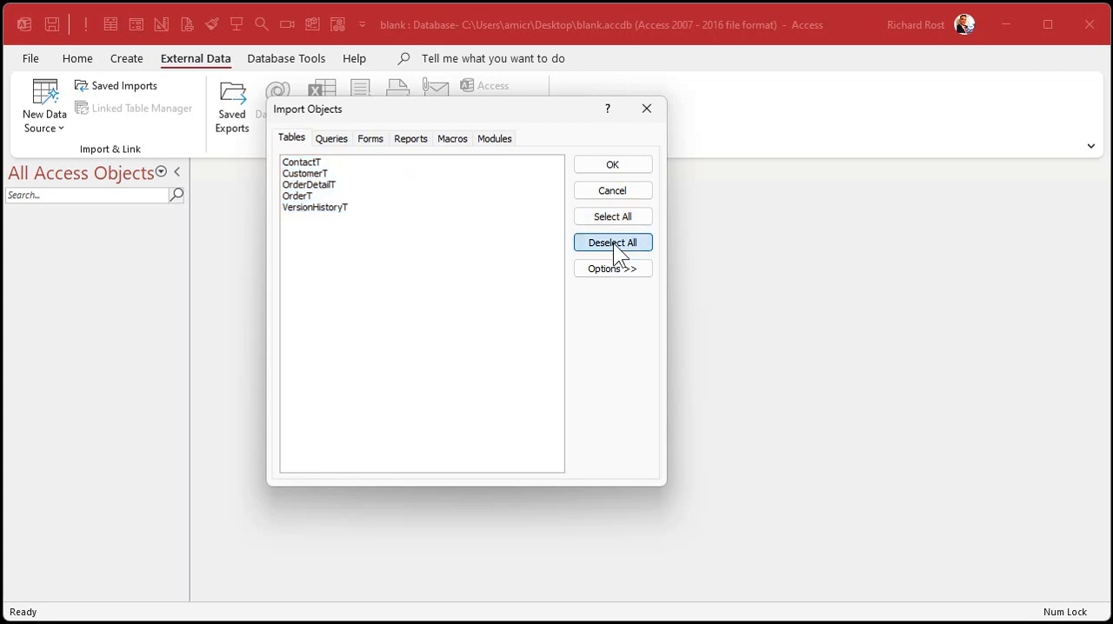
# Step: Select the CustomerT and OrderDetailT tables and the OrderDetailQ query for import
pyautogui.click(343, 174)
pyautogui.click(337, 185)
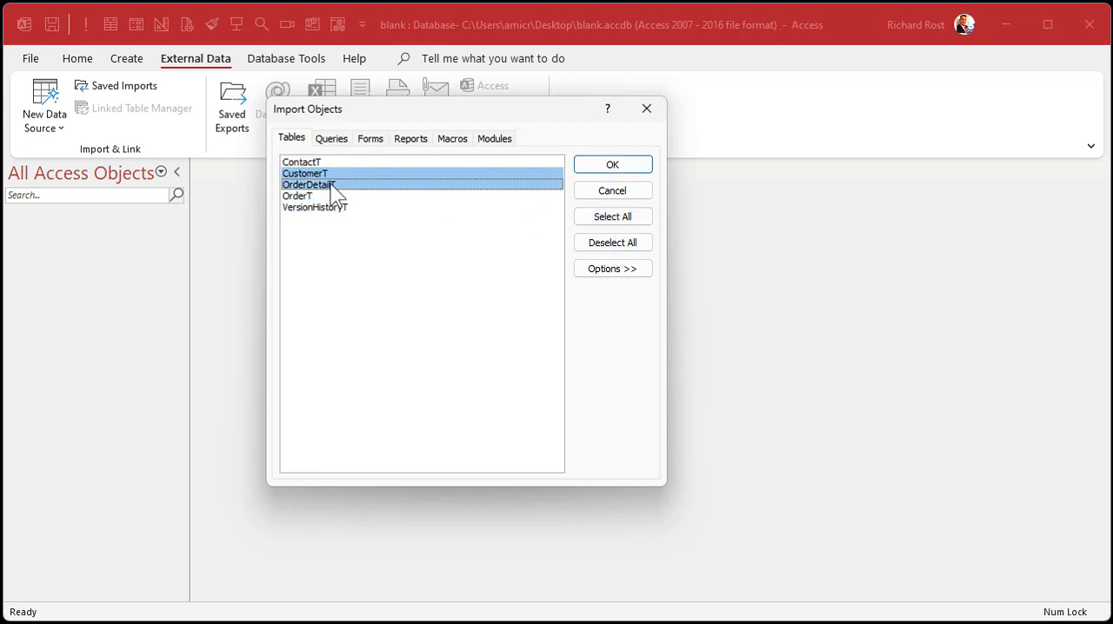
pyautogui.click(331, 141)
pyautogui.click(344, 174)
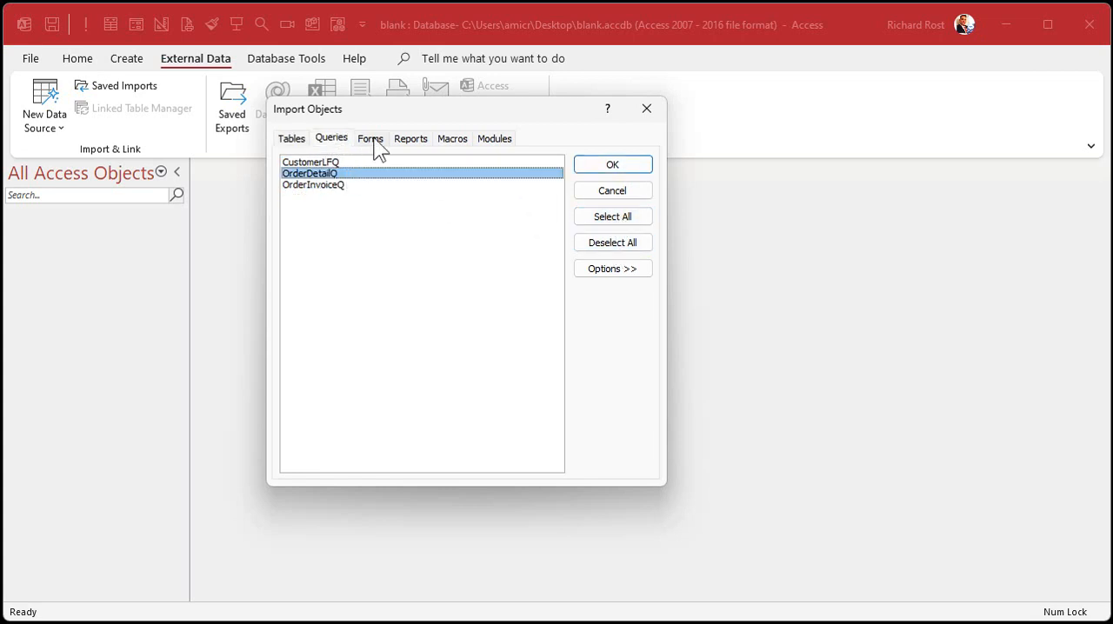
# Step: Show the additional import options and set tables to import with Definition and Data and queries As Queries
pyautogui.click(374, 141)
pyautogui.click(410, 142)
pyautogui.click(452, 142)
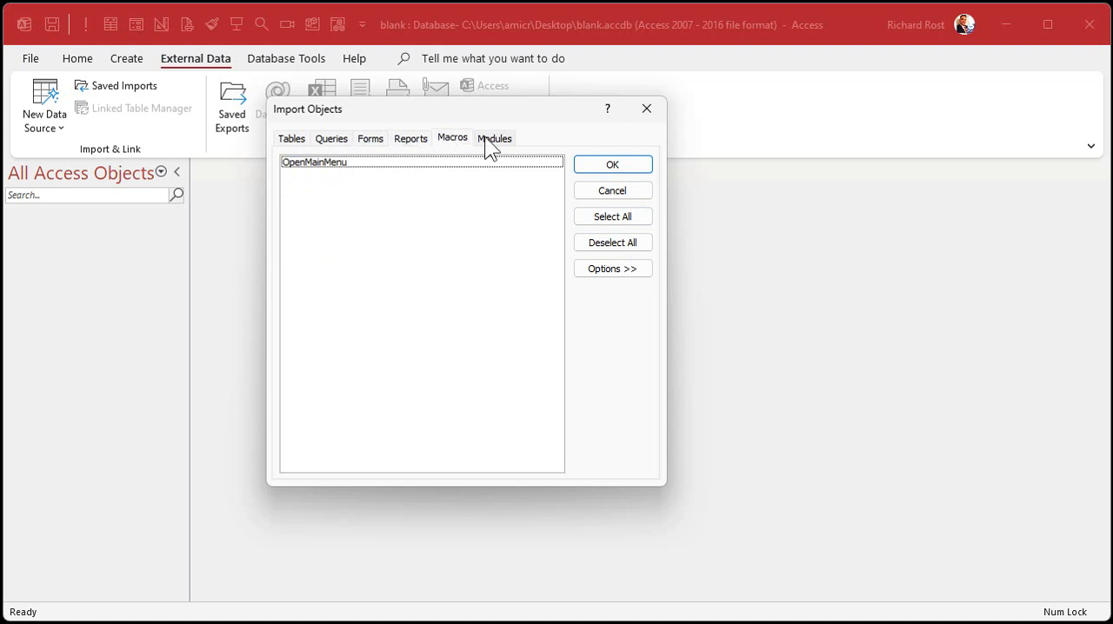
pyautogui.click(493, 142)
pyautogui.click(620, 269)
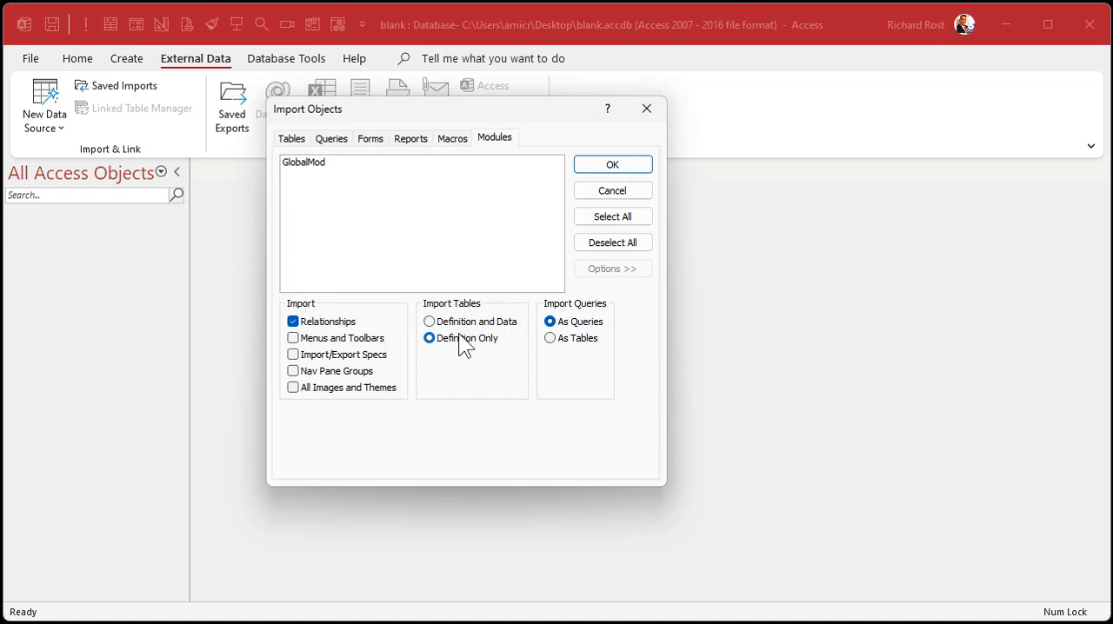
pyautogui.click(461, 330)
pyautogui.click(587, 341)
pyautogui.click(580, 330)
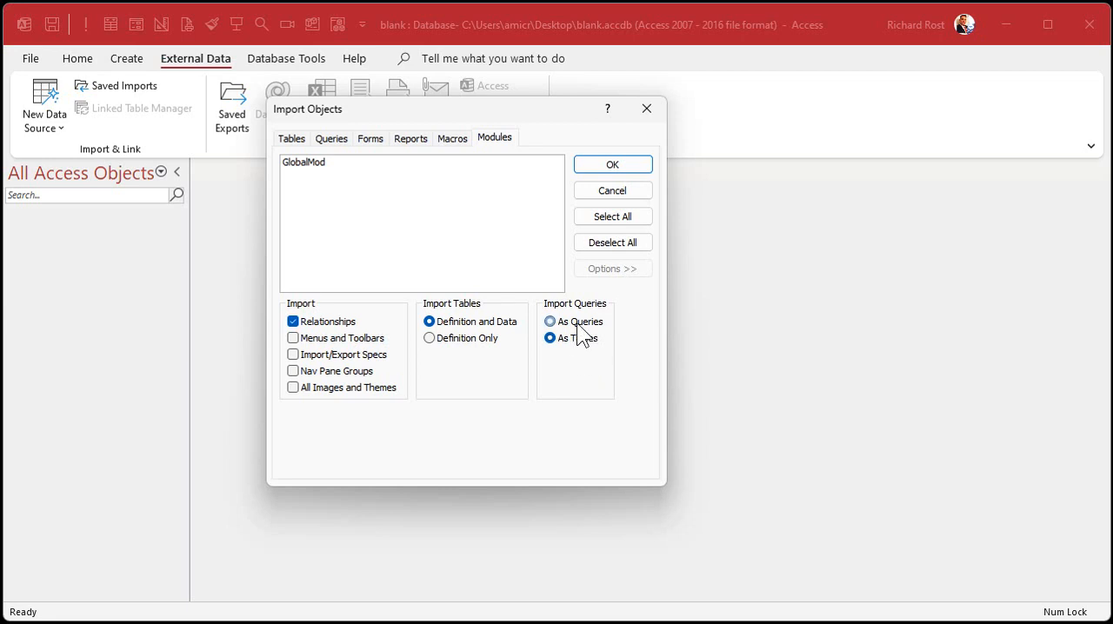
# Step: Add the GlobalMod module to the selection and import the chosen objects
pyautogui.click(337, 169)
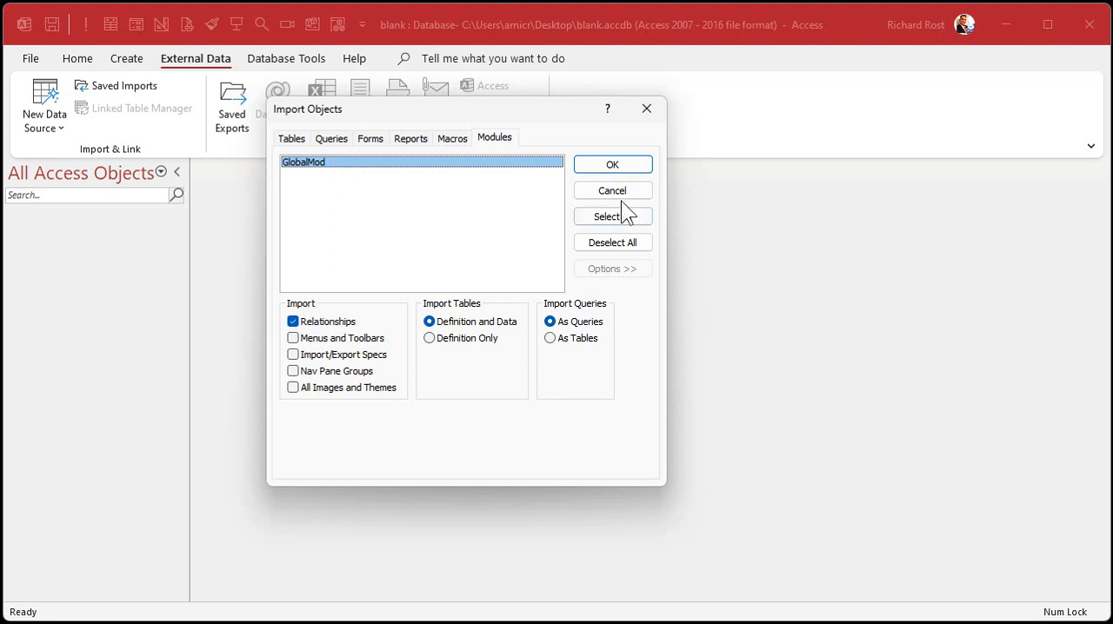
pyautogui.click(612, 165)
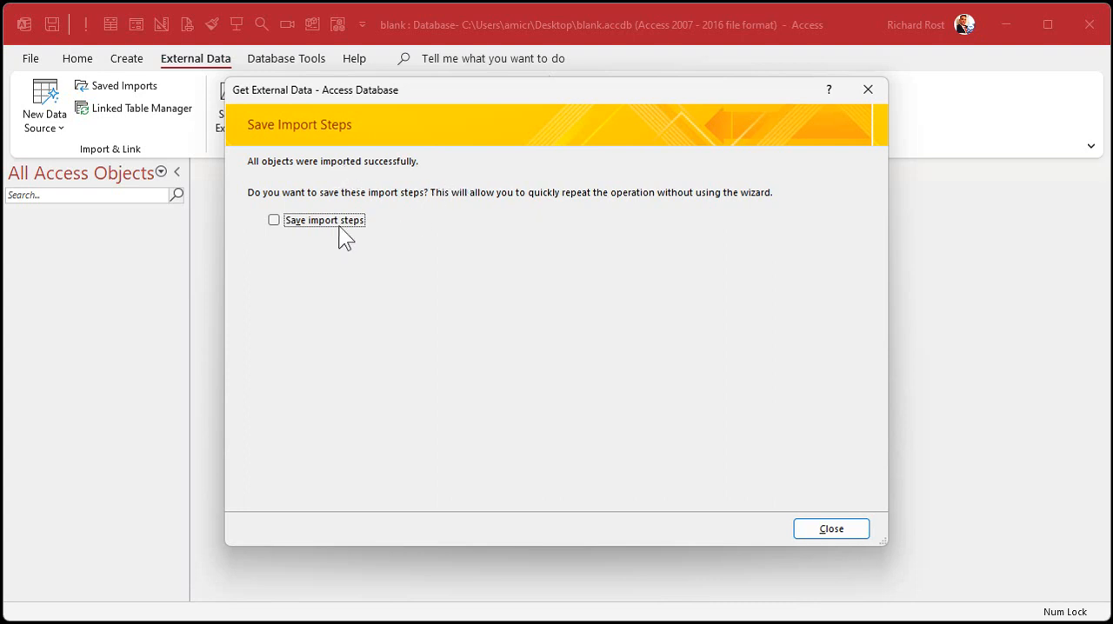
# Step: Finish the import from source-DB.accdb without saving the import steps
pyautogui.click(831, 528)
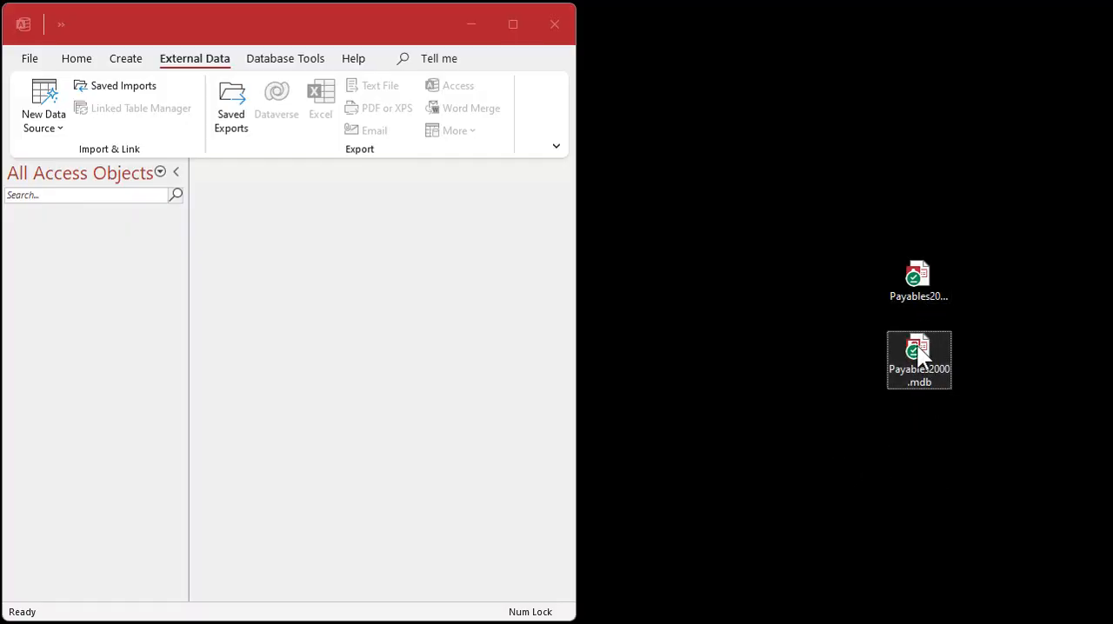
# Step: Start an Access database import with Payables2000.mdb on the Desktop as the source, bringing objects into the current database
pyautogui.moveTo(937, 376)
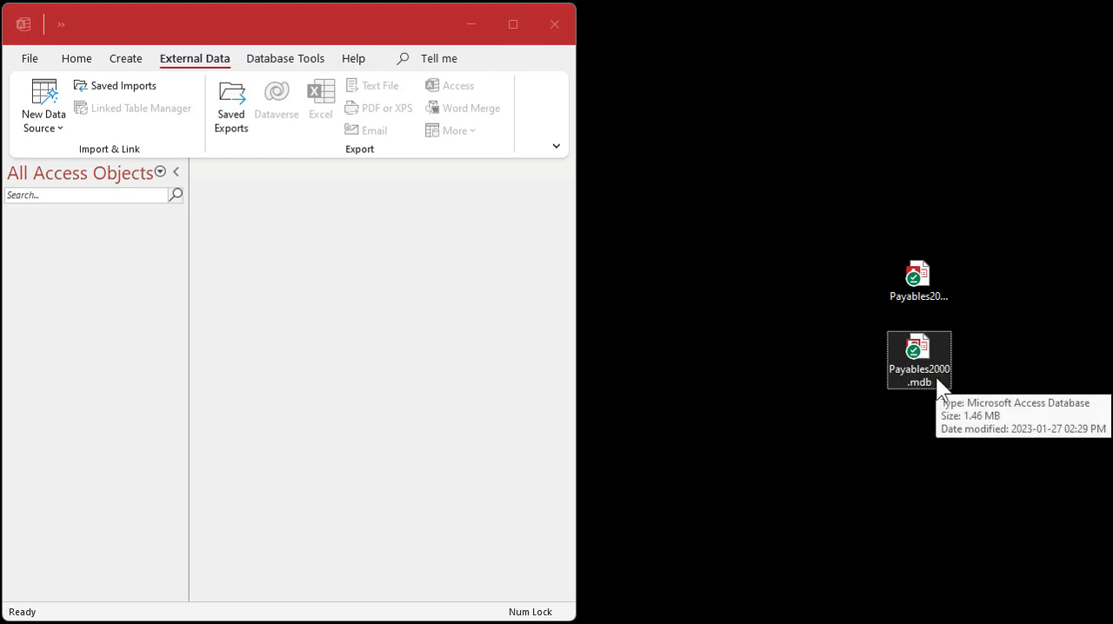
pyautogui.click(52, 112)
pyautogui.moveTo(76, 206)
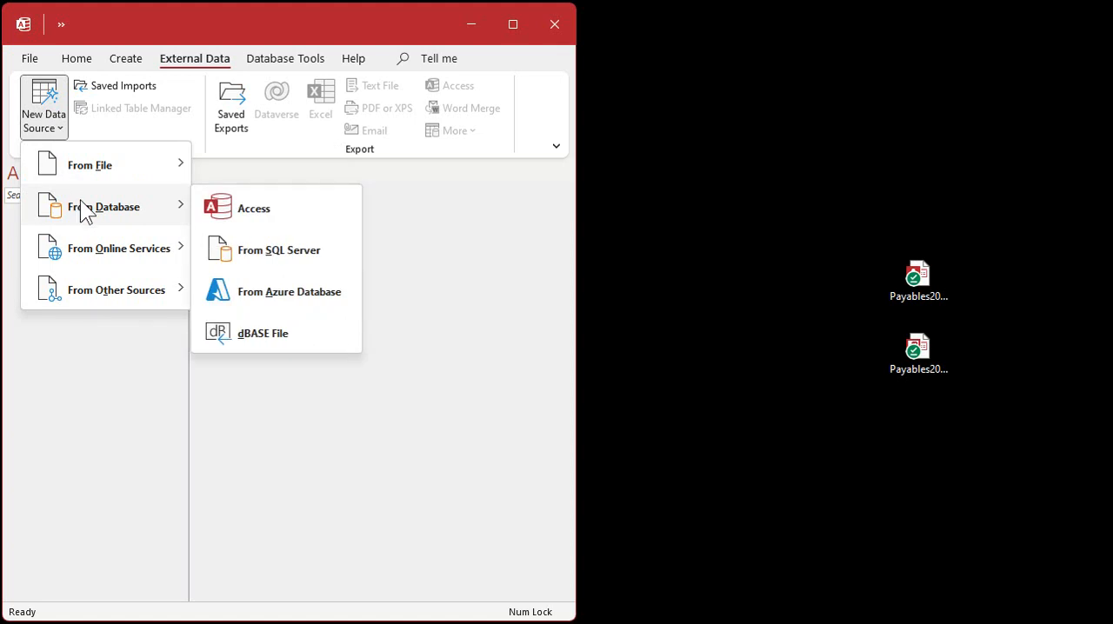
pyautogui.click(254, 209)
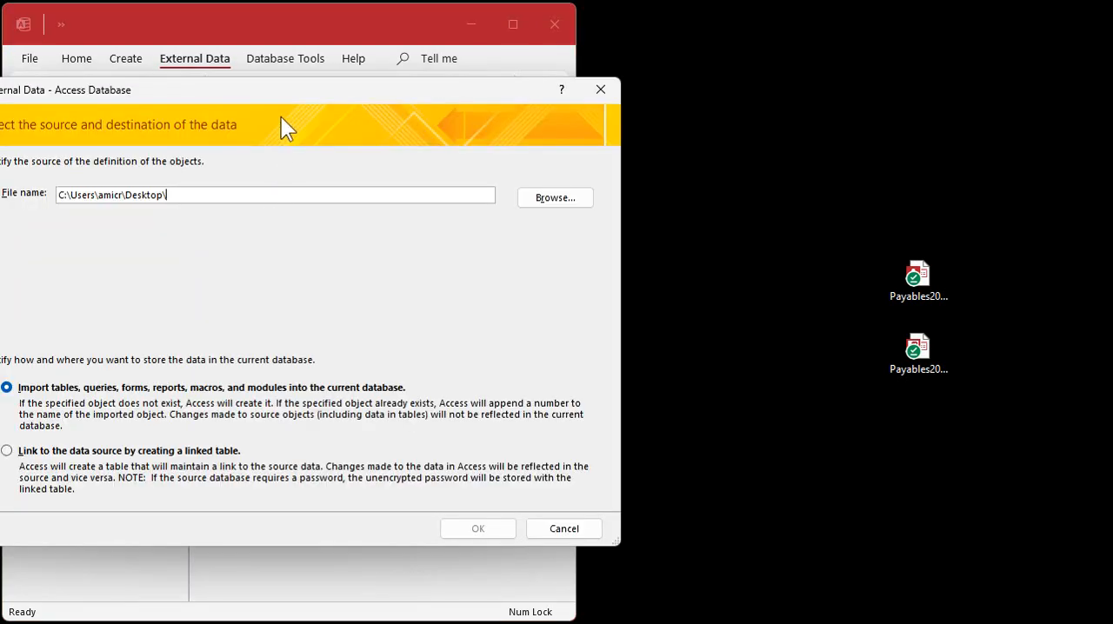
pyautogui.moveTo(282, 96); pyautogui.dragTo(447, 85)
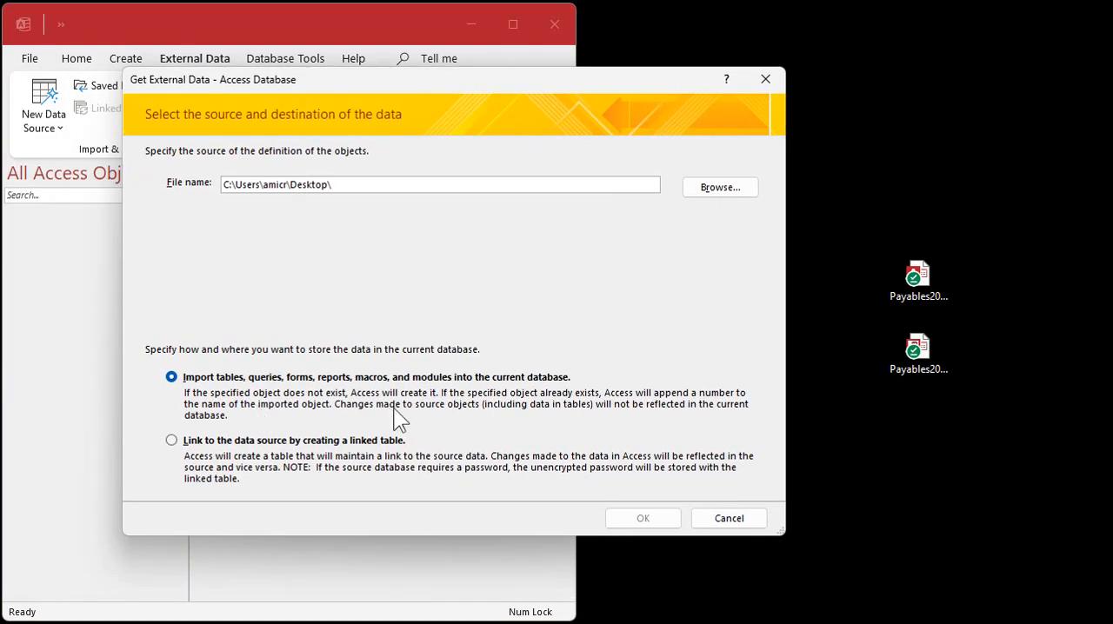
pyautogui.click(727, 189)
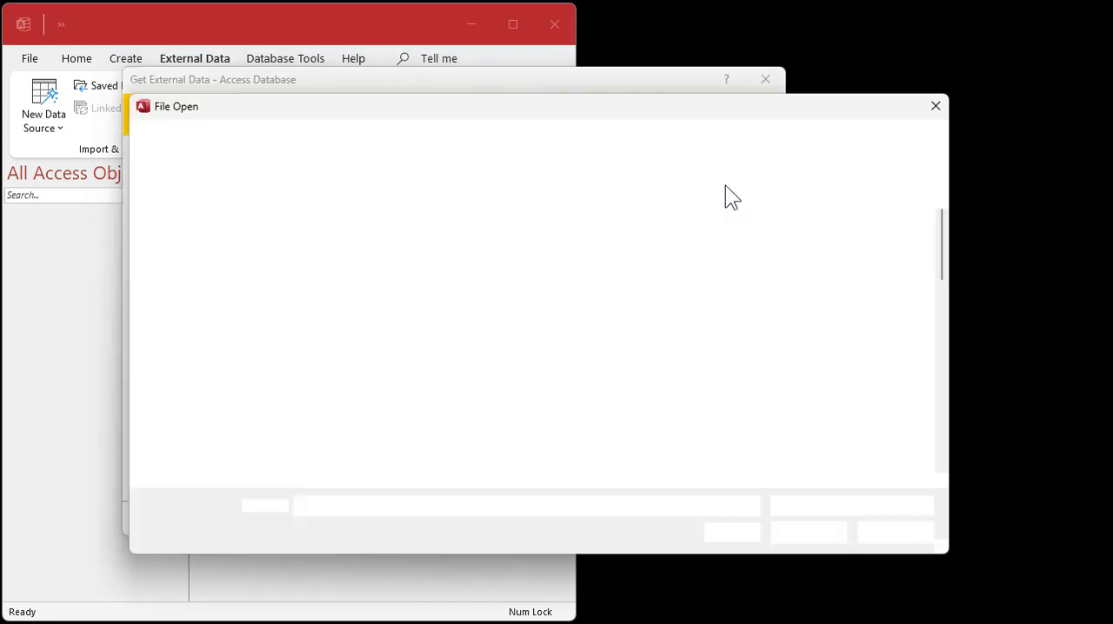
pyautogui.scroll(-10, 493, 313)
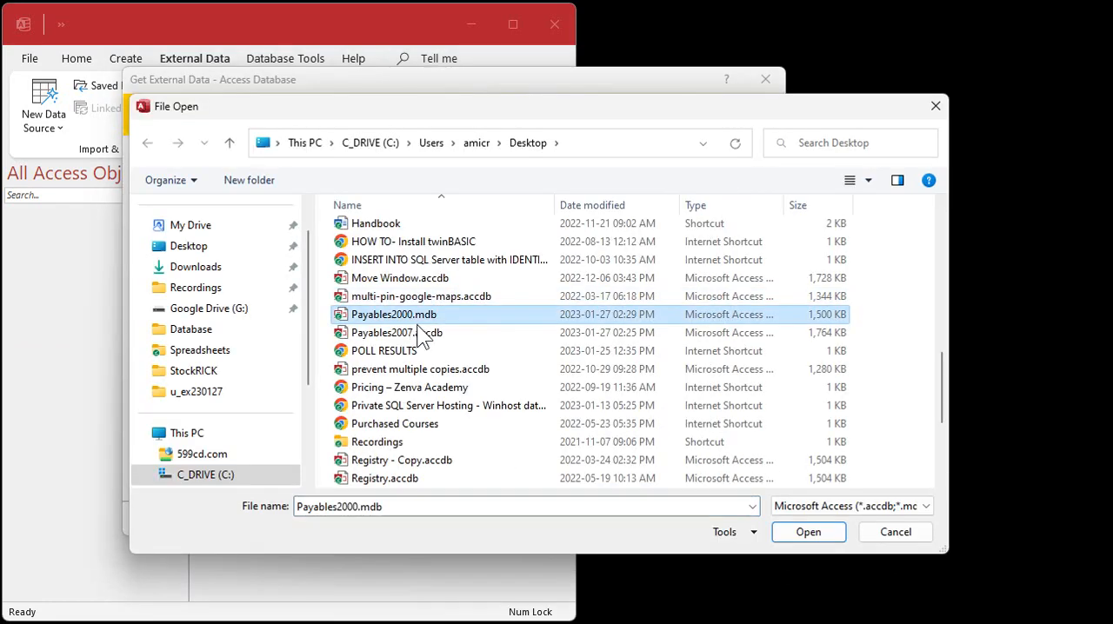
pyautogui.click(810, 533)
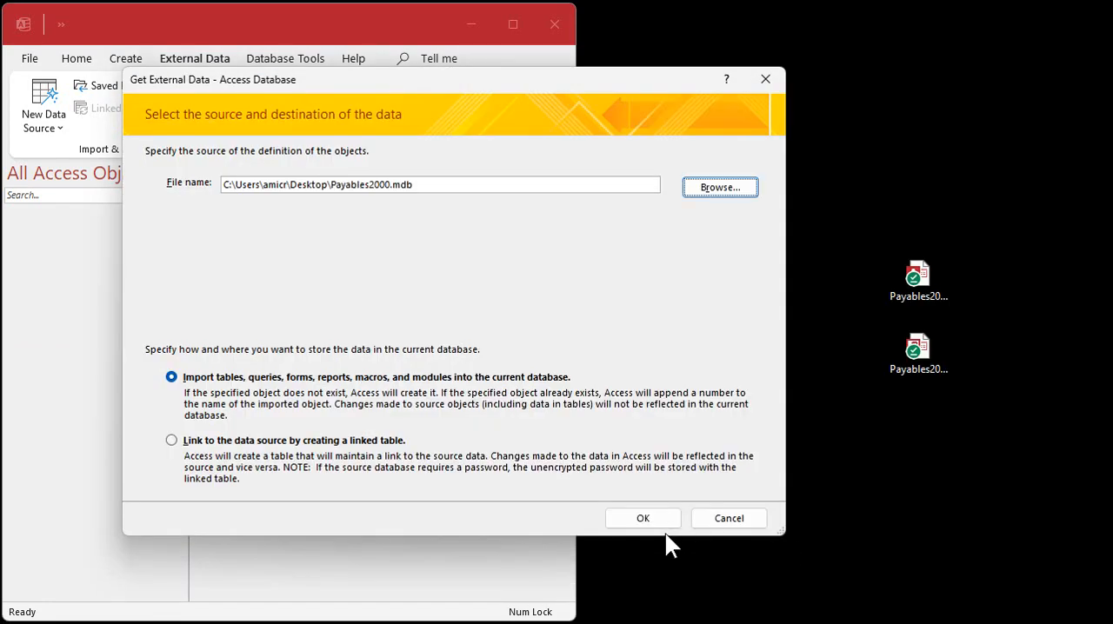
pyautogui.click(658, 518)
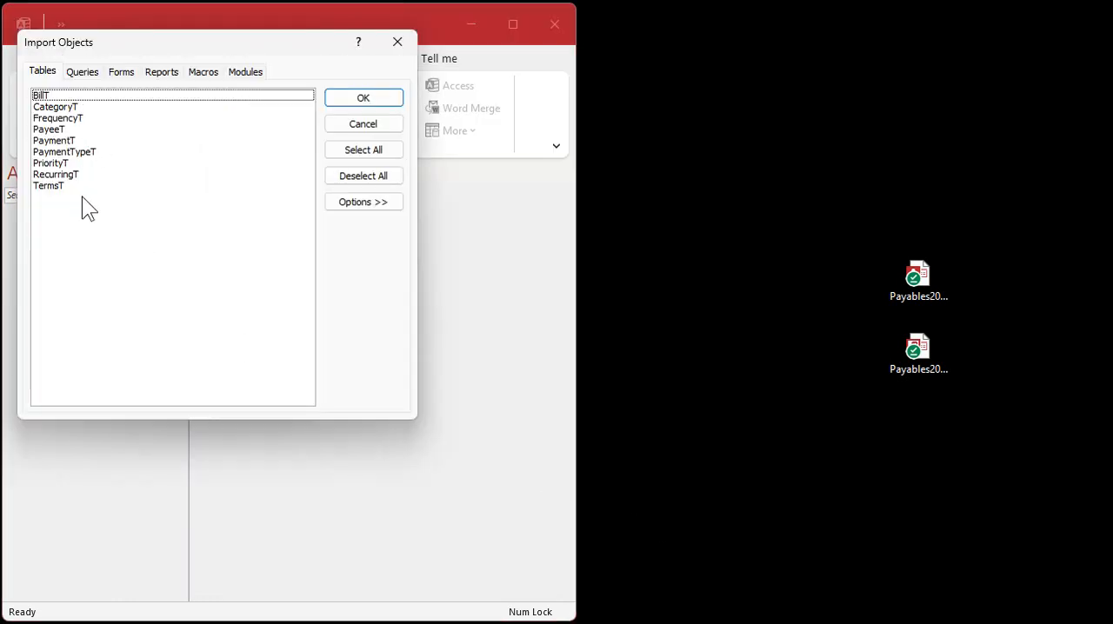
# Step: Import the PayeeT and PaymentT tables from Payables2000.mdb and finish without saving the import steps
pyautogui.click(85, 140)
pyautogui.click(84, 130)
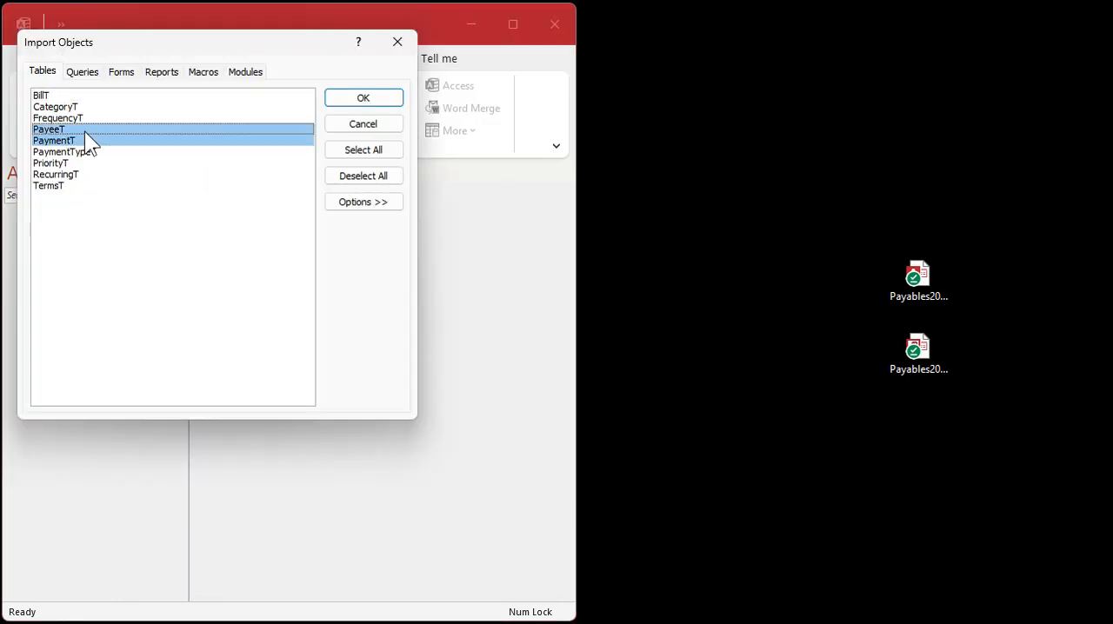
pyautogui.click(127, 73)
pyautogui.click(207, 73)
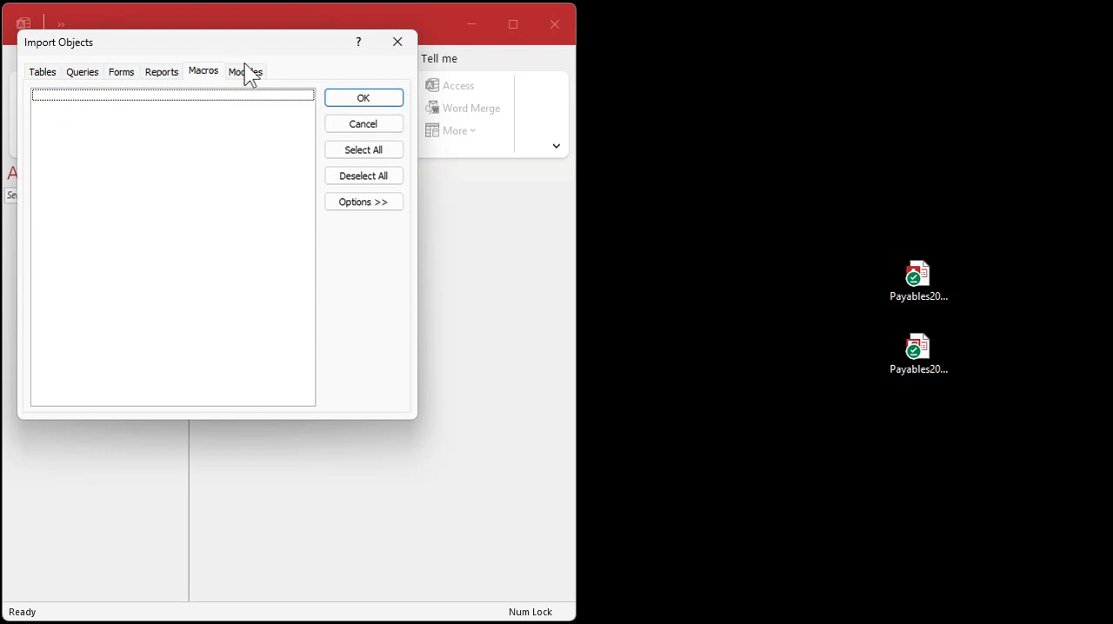
pyautogui.click(249, 71)
pyautogui.click(363, 99)
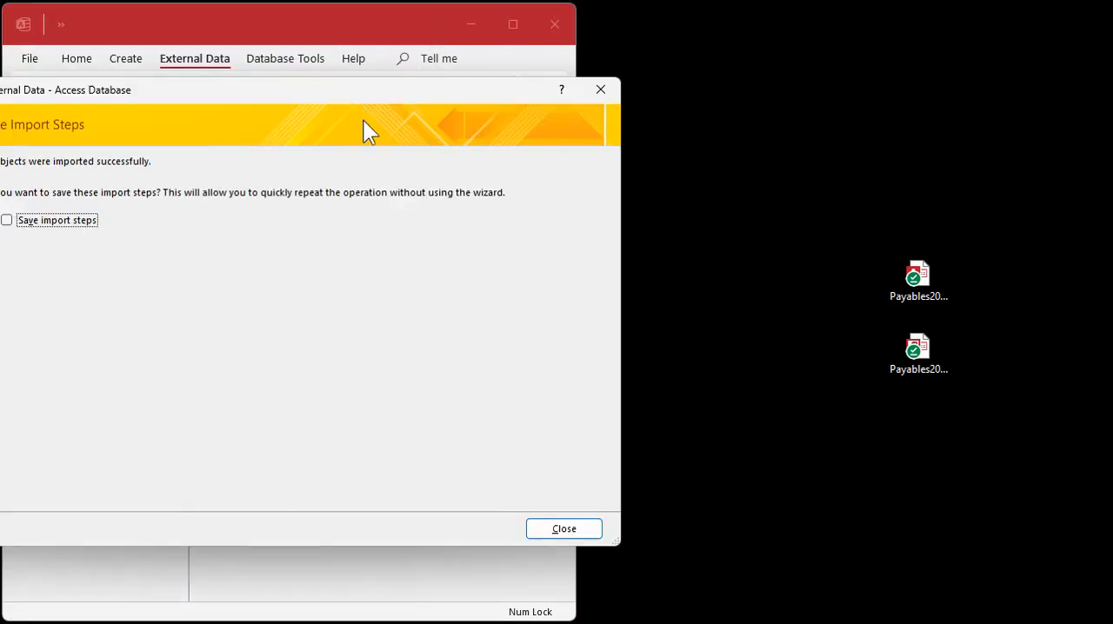
pyautogui.click(557, 529)
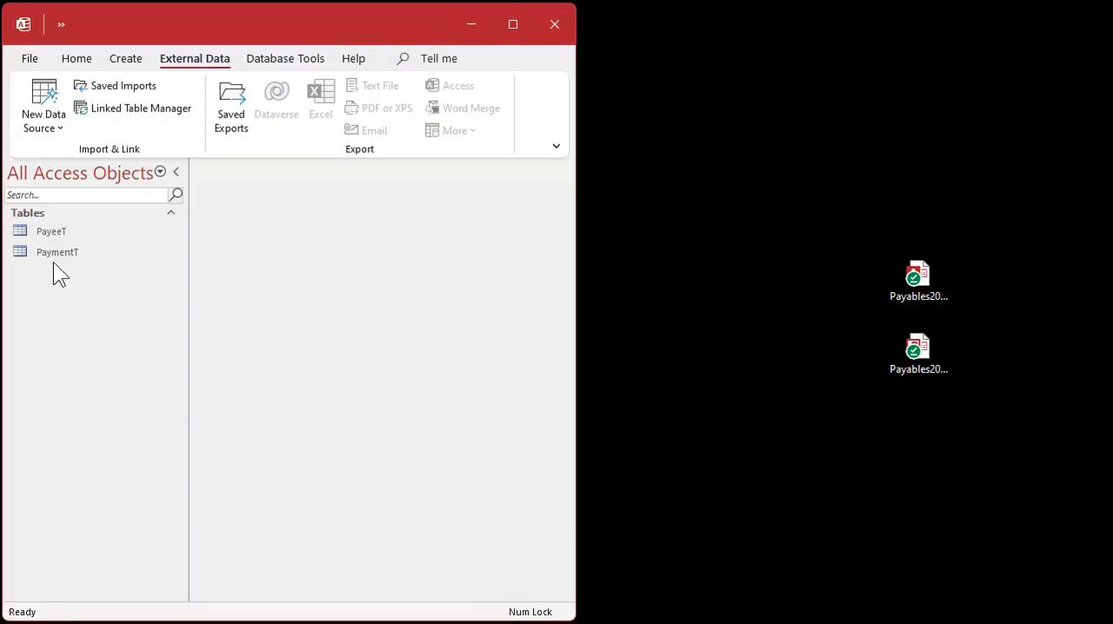
# Step: Open the imported PaymentT table to examine its fields and records, and close it again
pyautogui.doubleClick(54, 254)
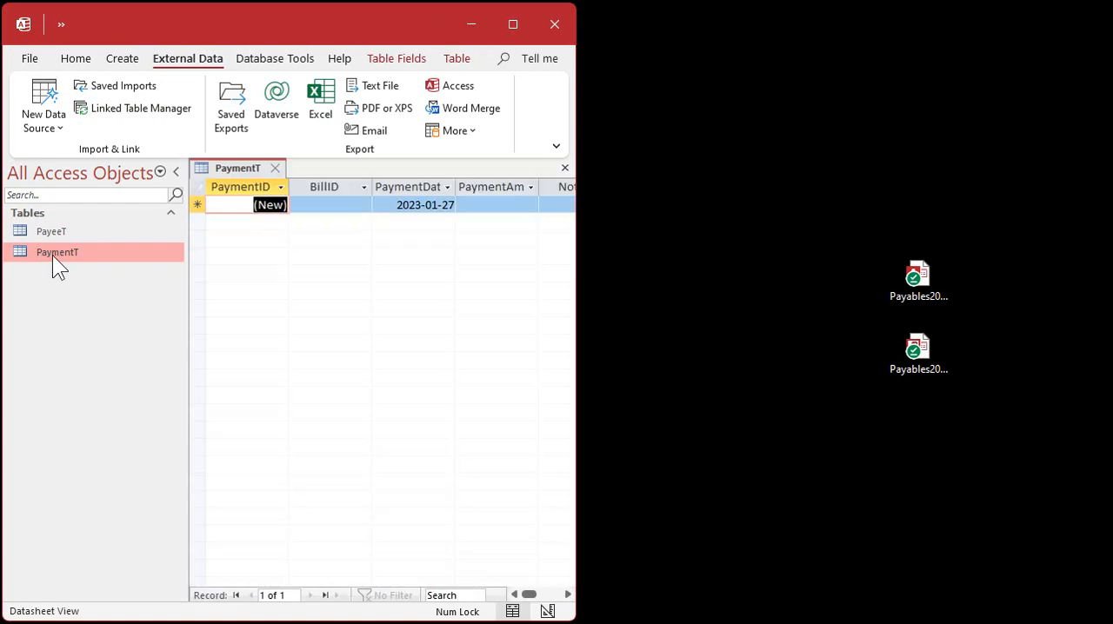
pyautogui.click(275, 168)
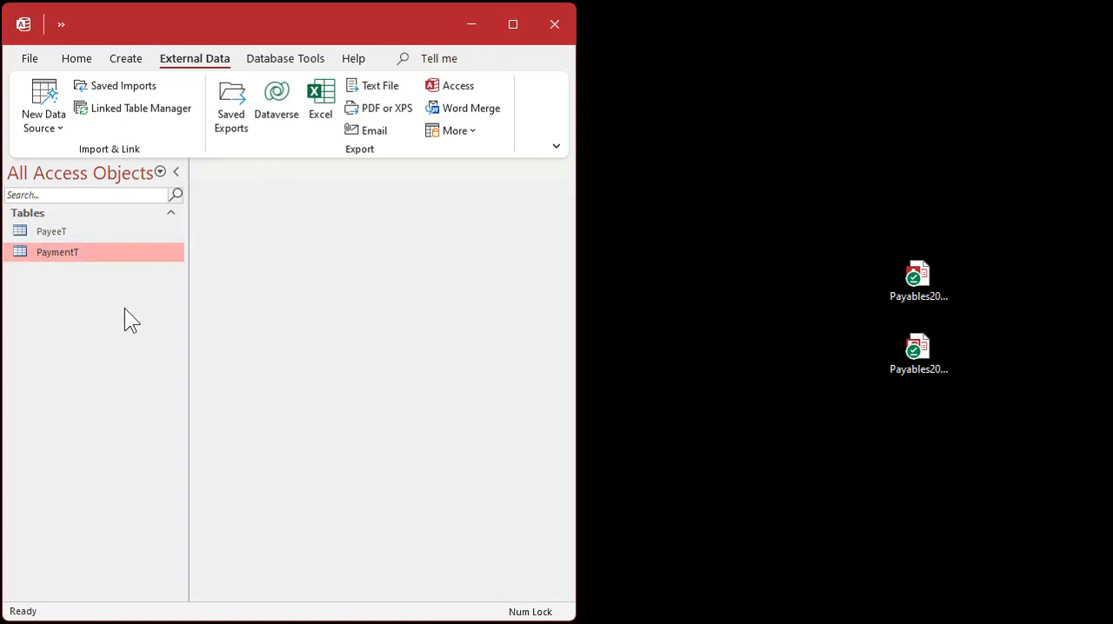